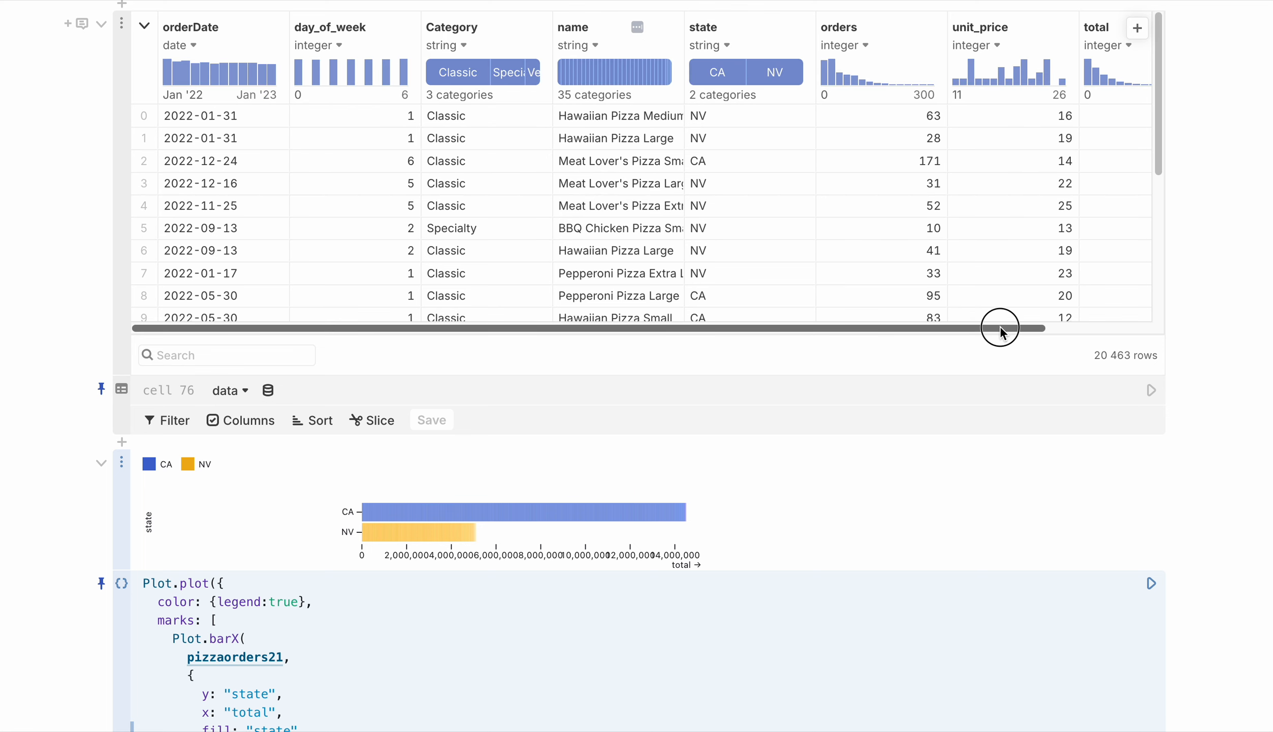
Examine the columns of the pizza orders table and the Plot code of the bar chart beneath it
drag(1000, 327, 1109, 336)
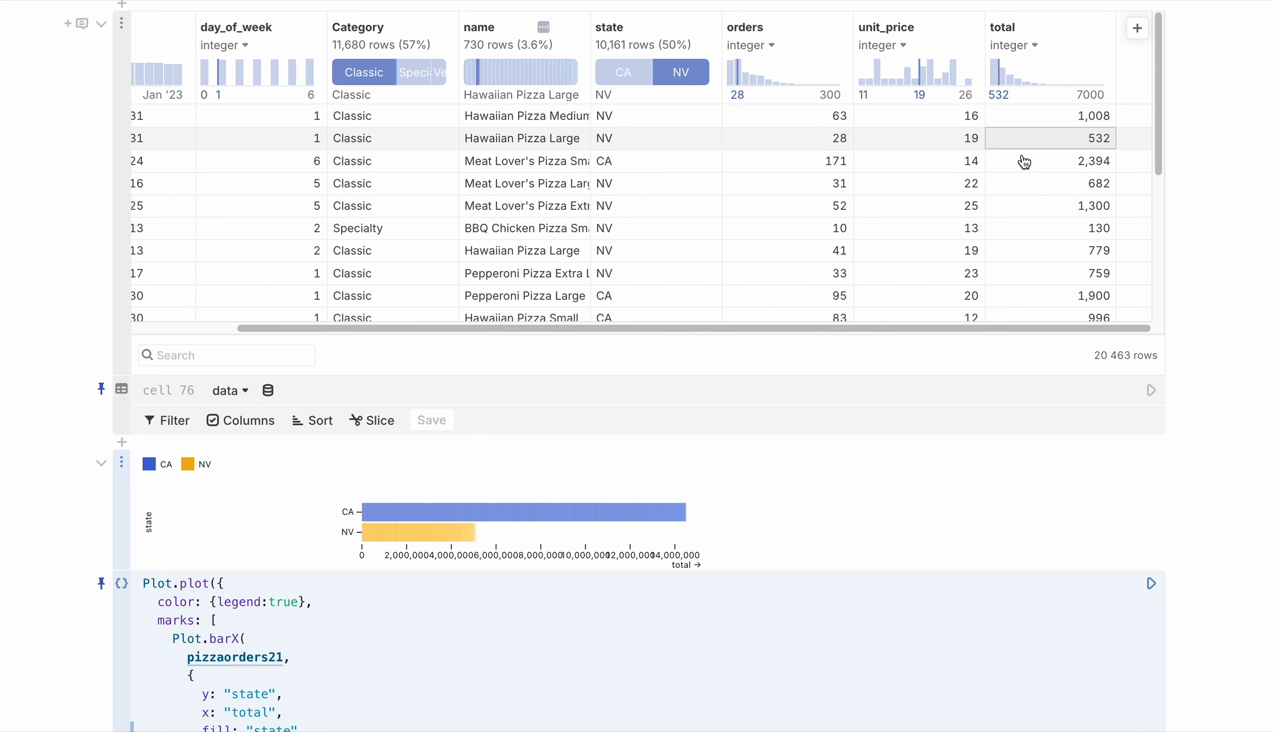
drag(1062, 328, 921, 333)
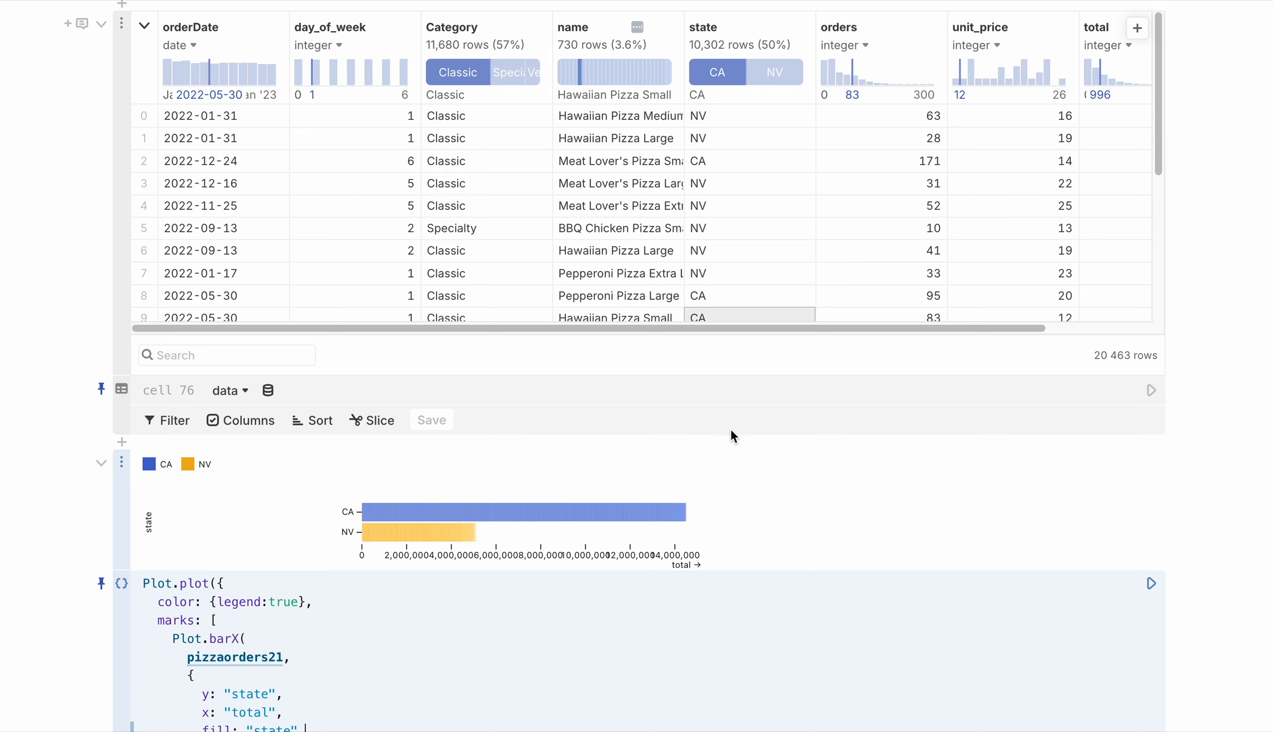
scroll(823, 459, down, 2)
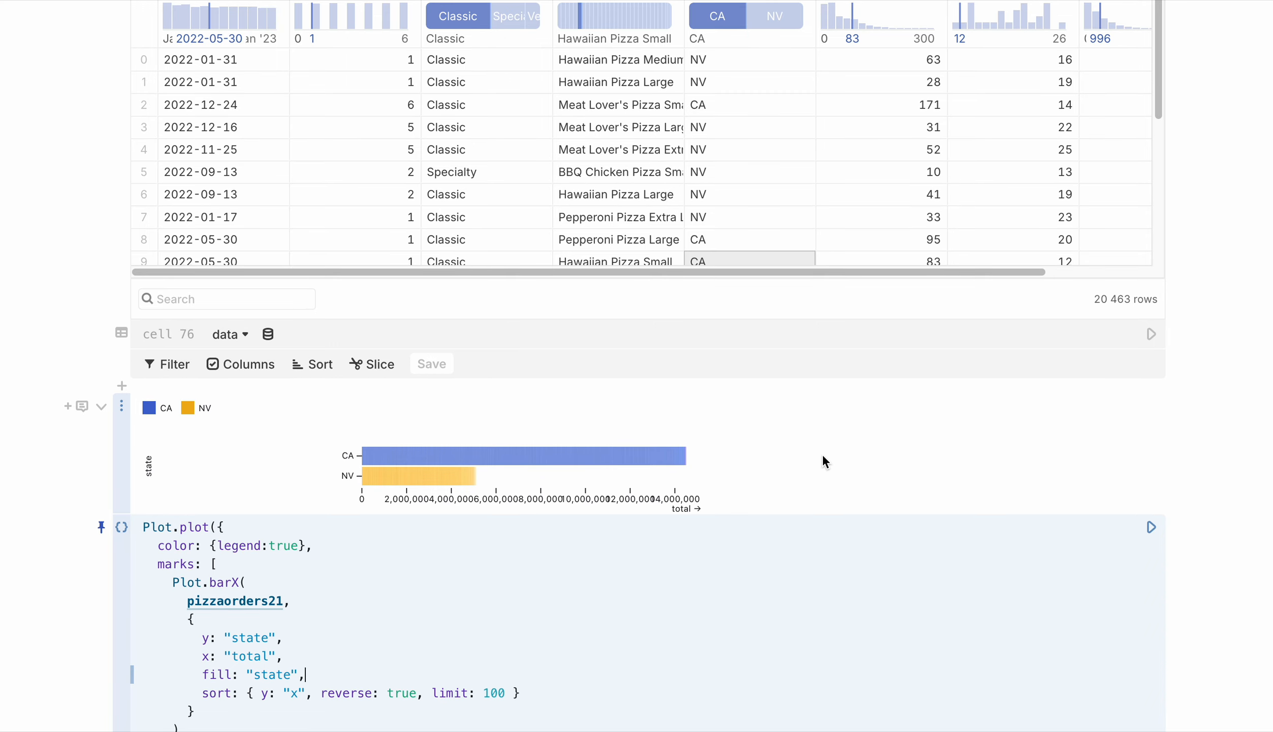
scroll(822, 453, down, 5)
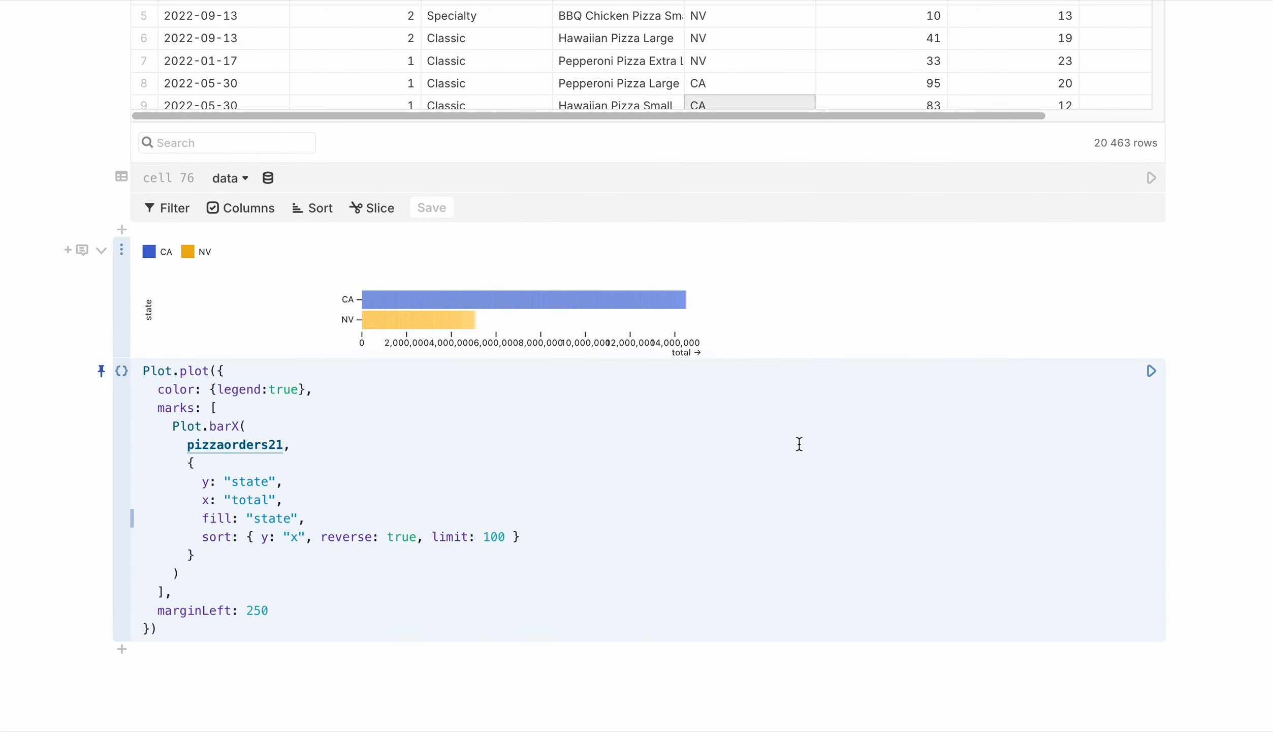
click(525, 452)
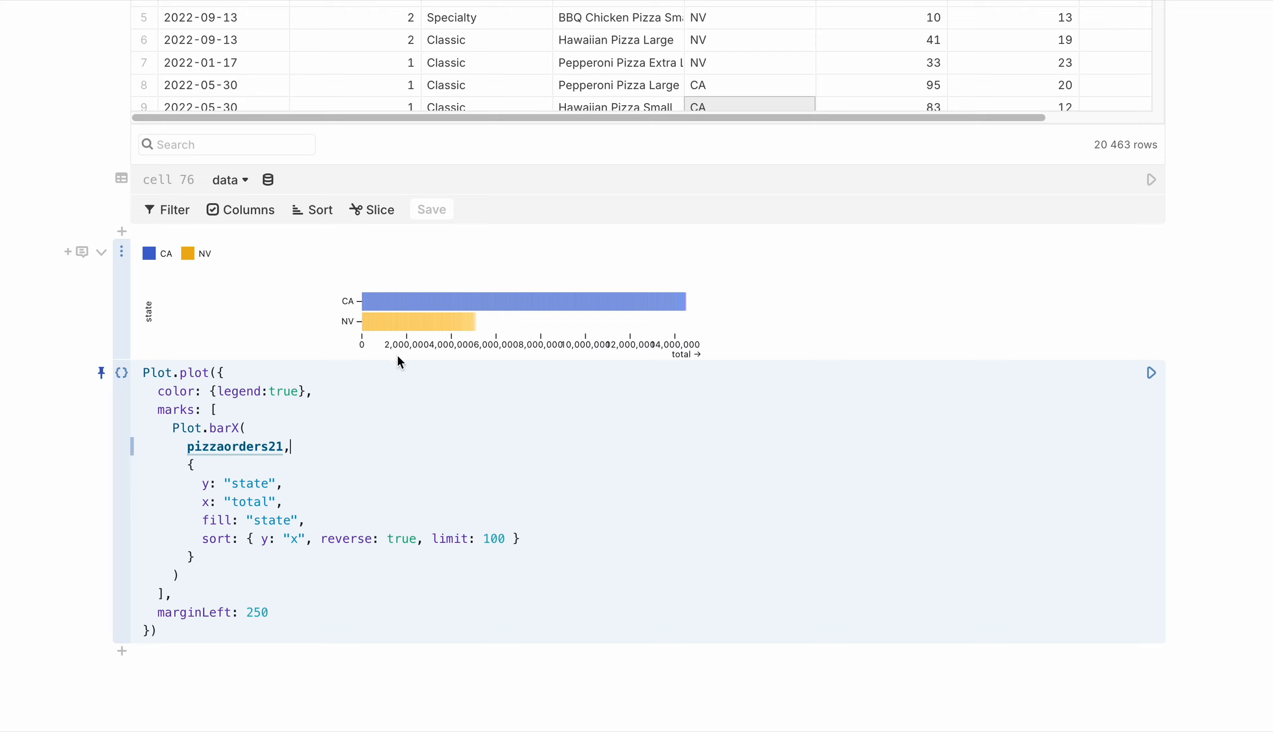
Add tip: true below the fill option in the bar chart's Plot.barX code, run the cell and collapse its code
drag(202, 391, 260, 573)
click(273, 595)
click(327, 519)
key(Return)
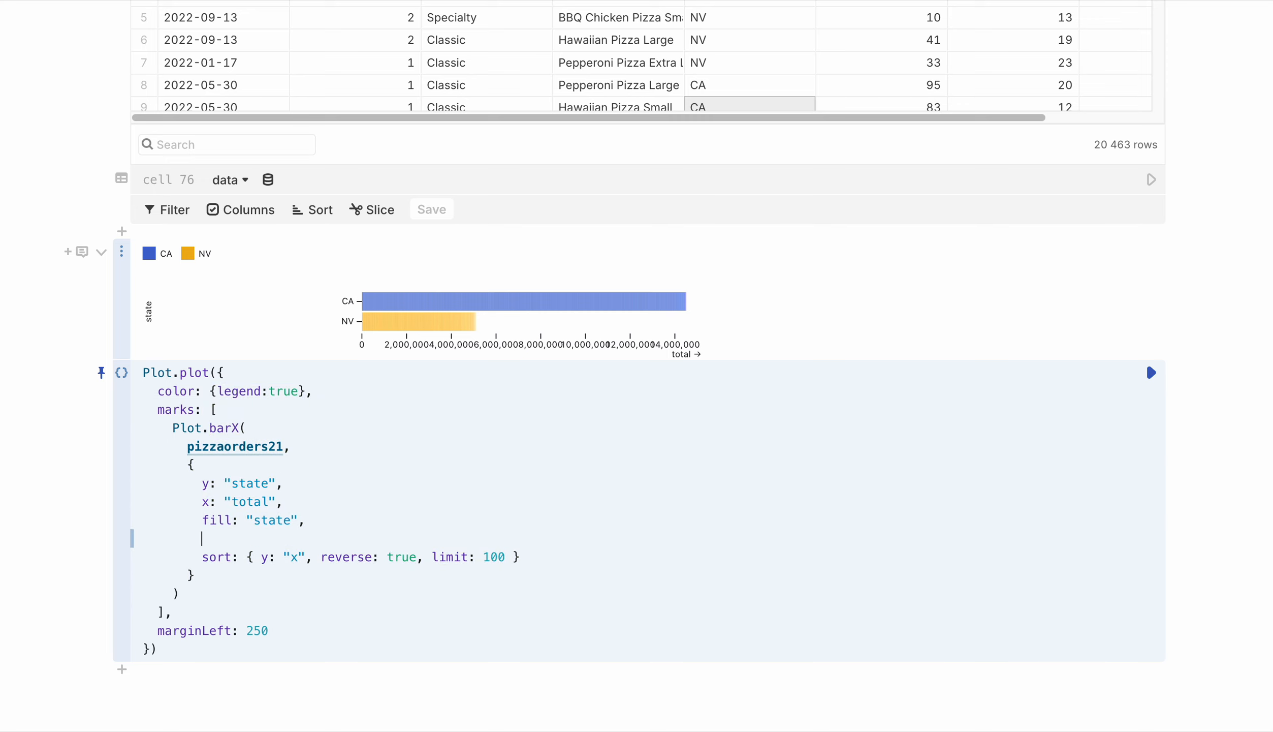
text(te)
key(BackSpace)
text(ip:)
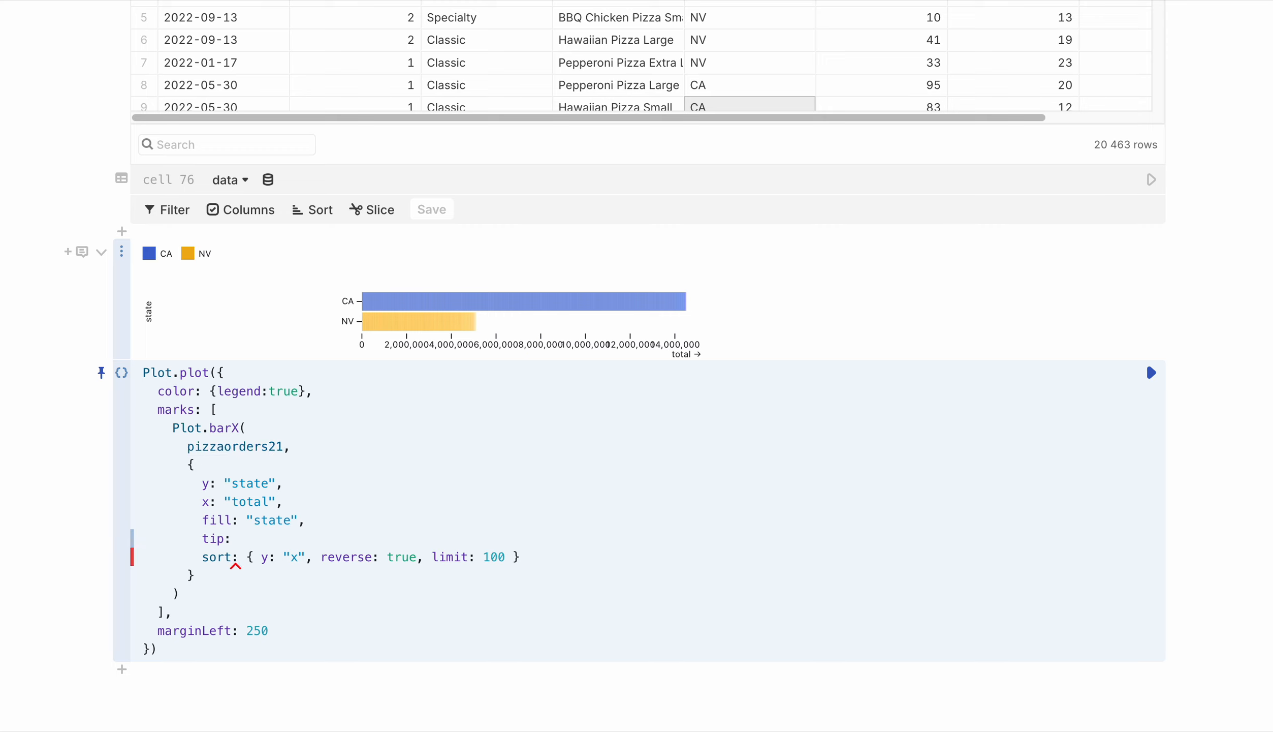
text( true,)
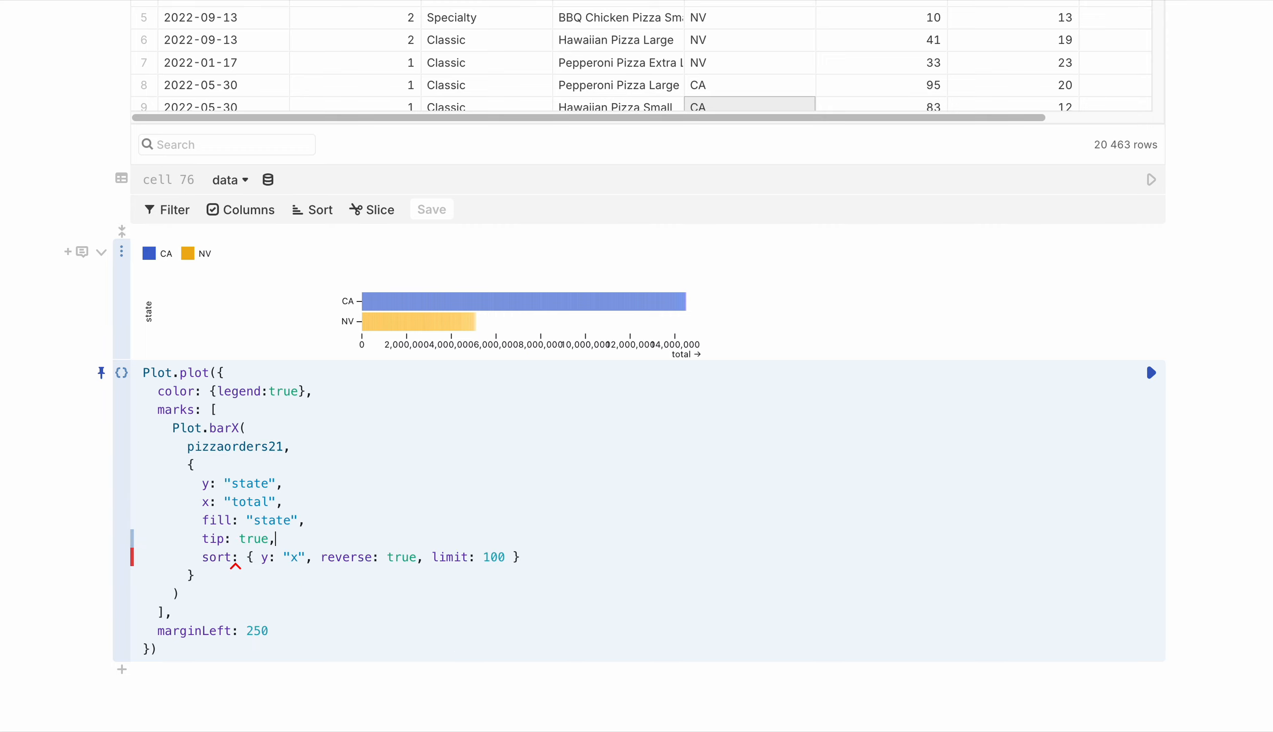
key(shift+Return)
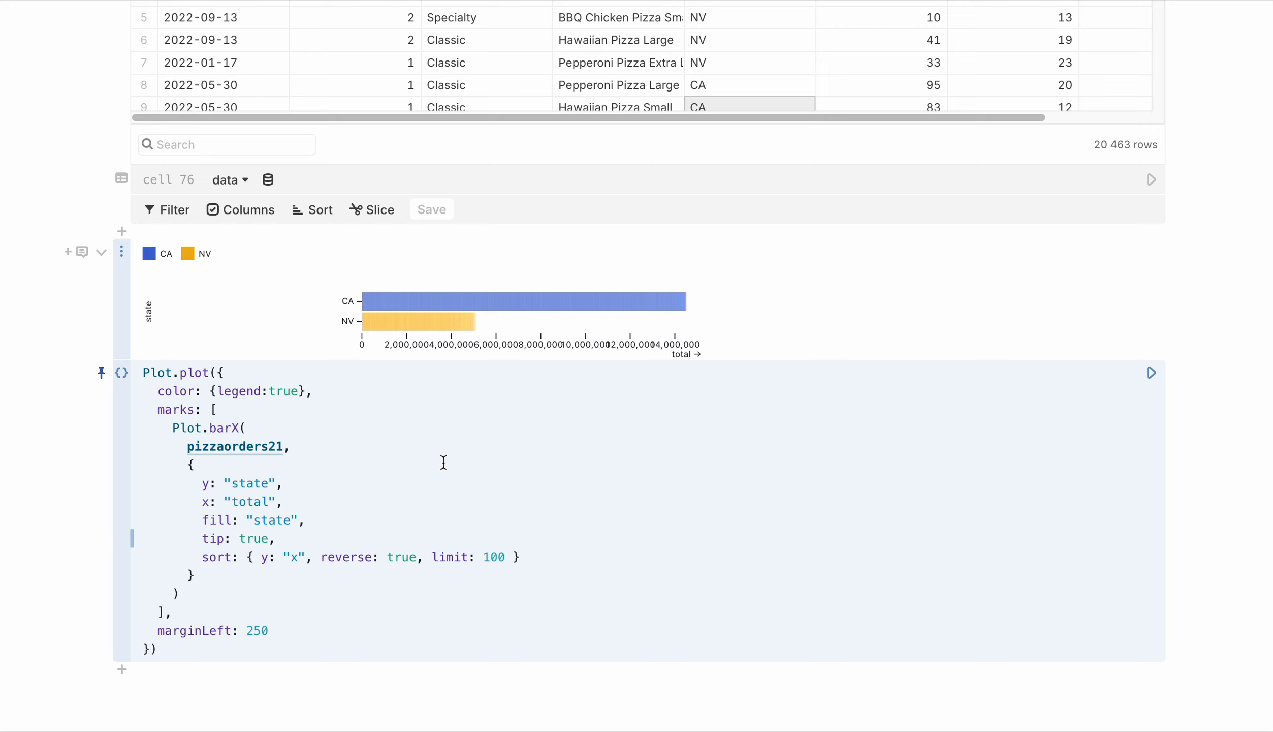
mouse_move(486, 331)
click(101, 252)
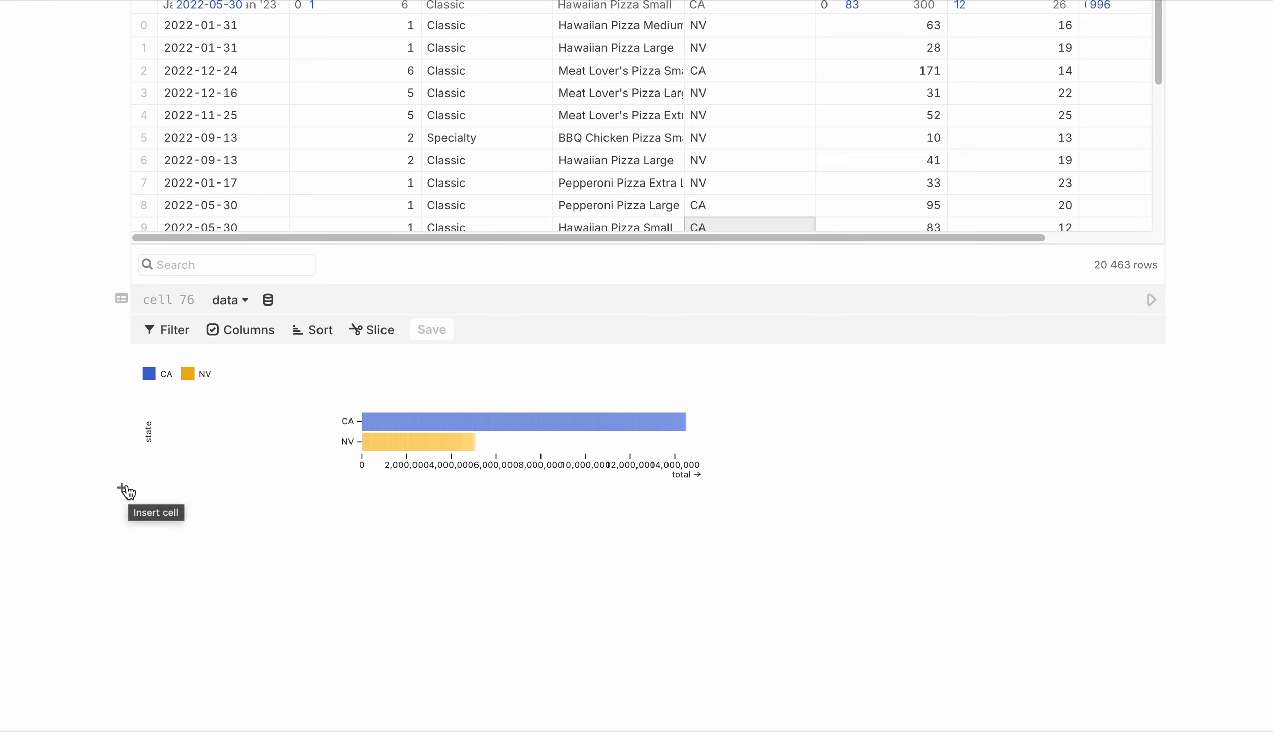
click(122, 488)
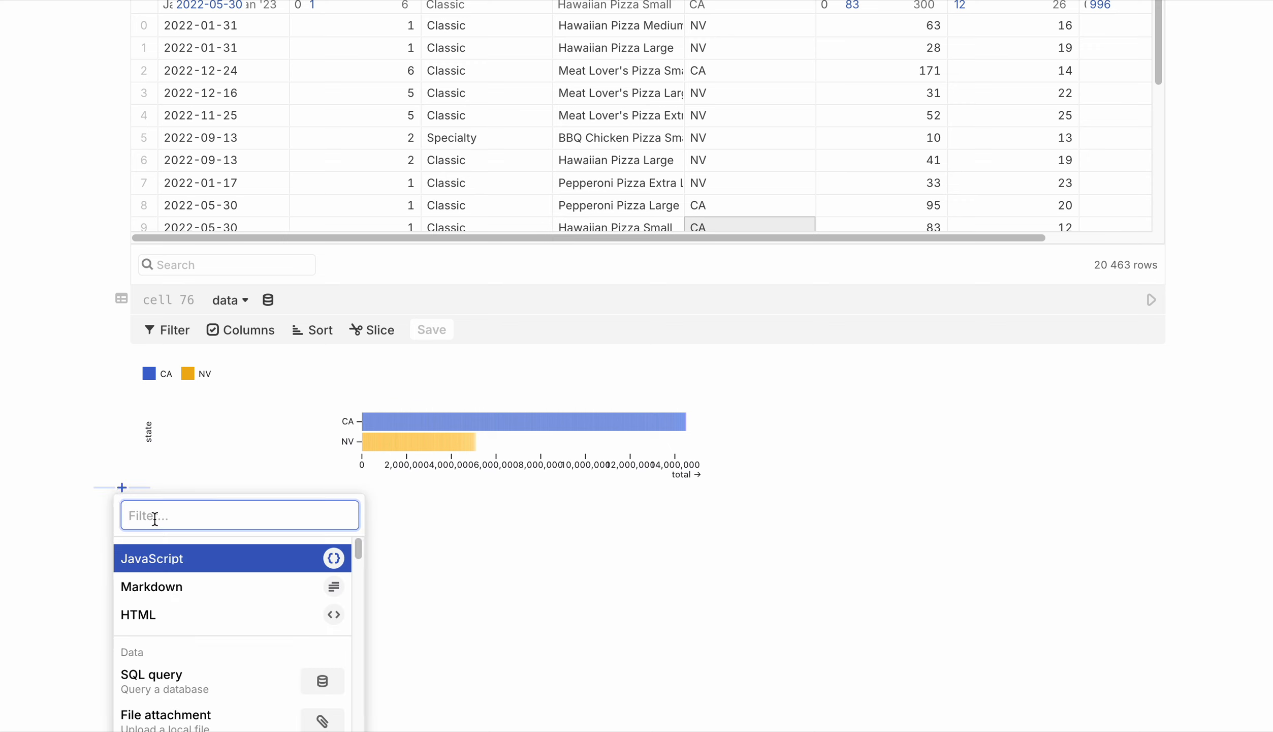
text(chart)
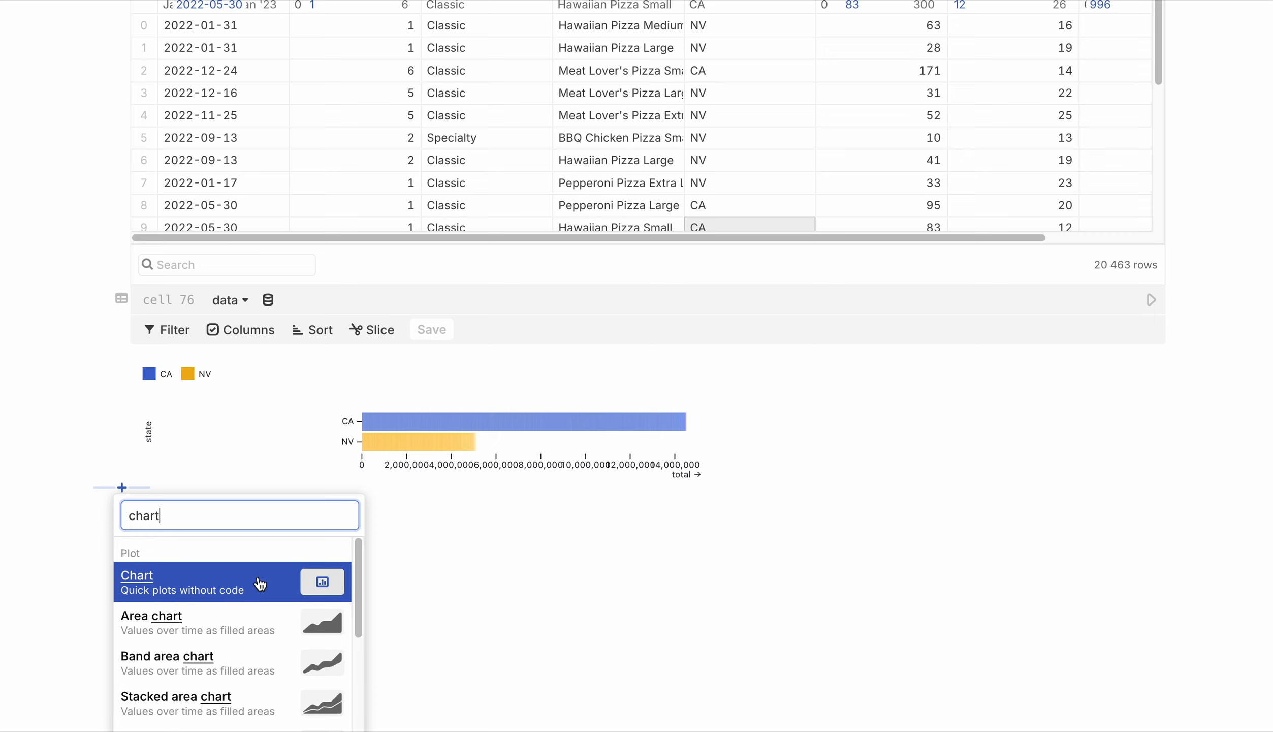
key(BackSpace)
key(BackSpace)
key(BackSpace)
key(BackSpace)
key(BackSpace)
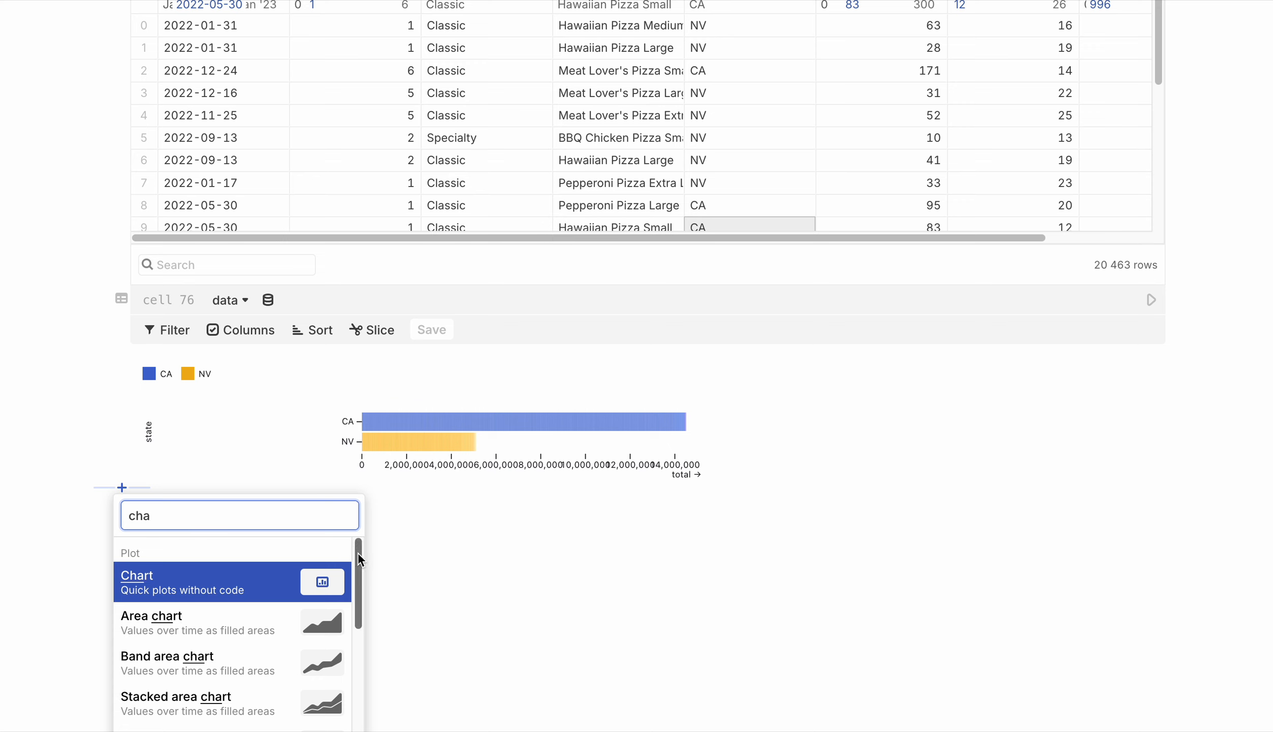
click(408, 572)
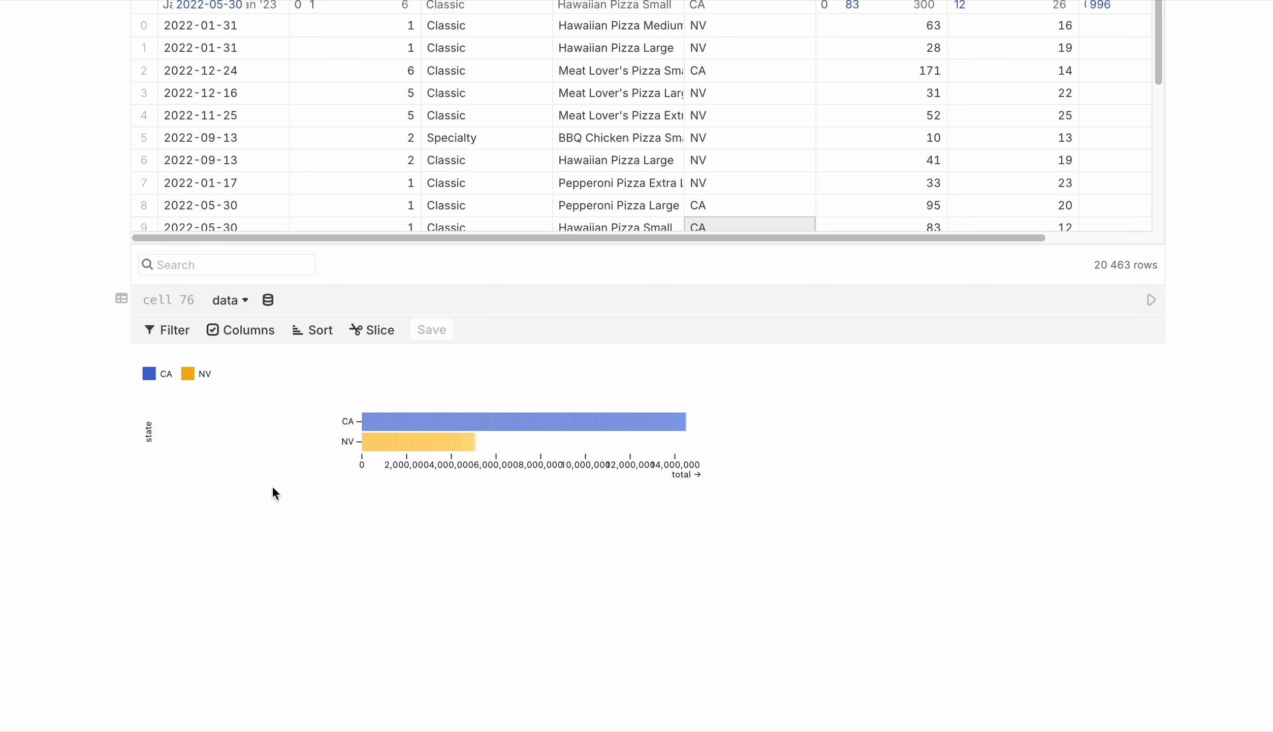
Insert the suggested chart cell below the data table and set its data source to pizzaorders21
click(123, 354)
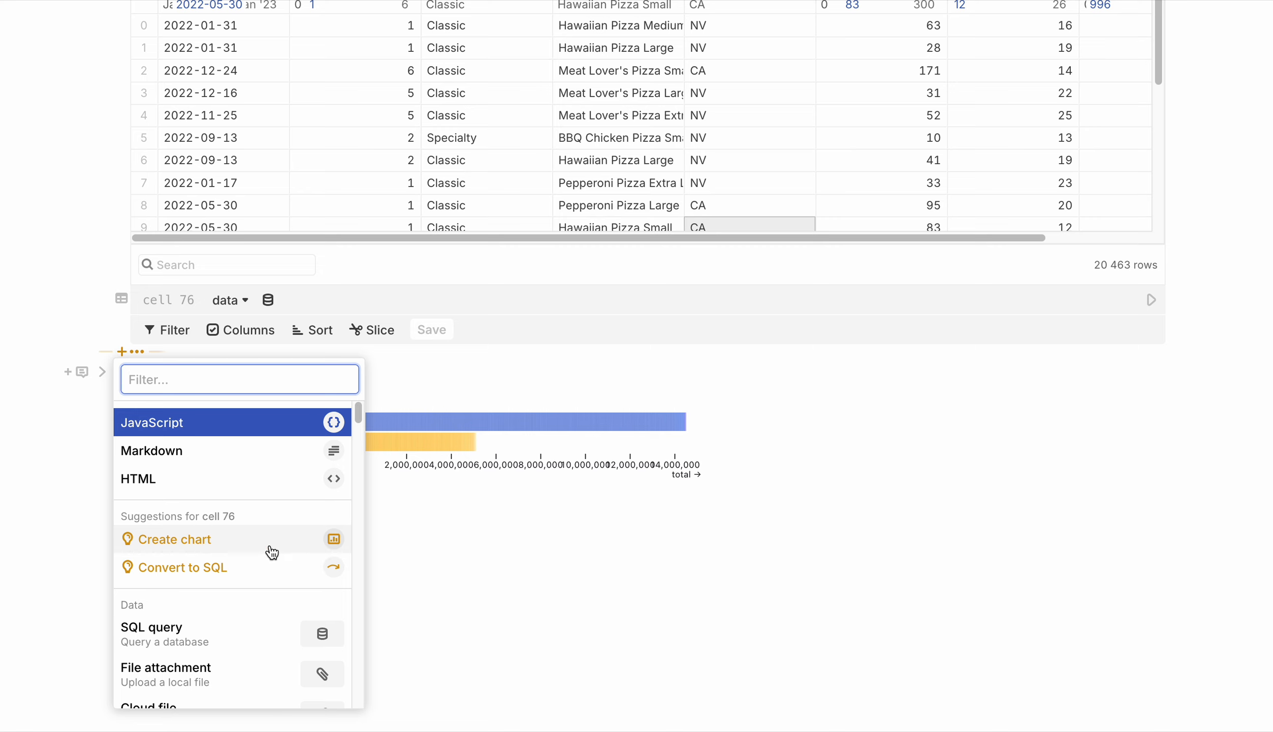
click(246, 540)
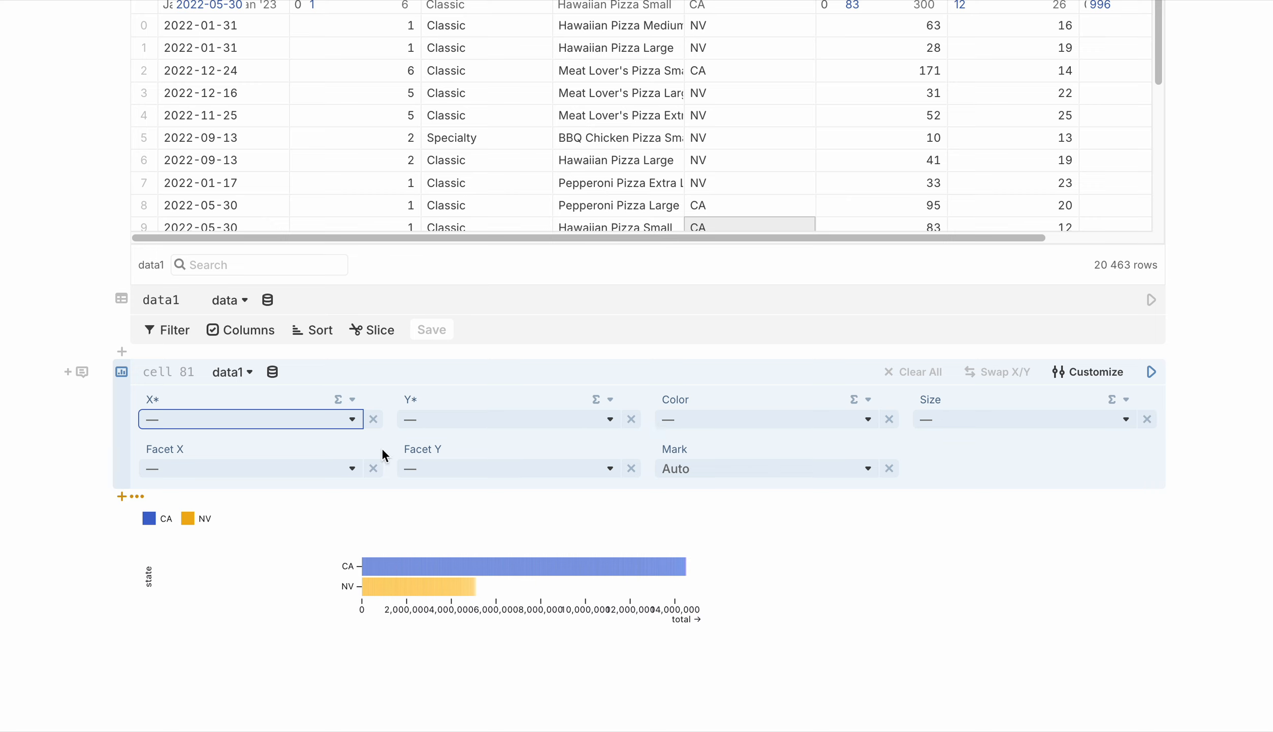
click(250, 373)
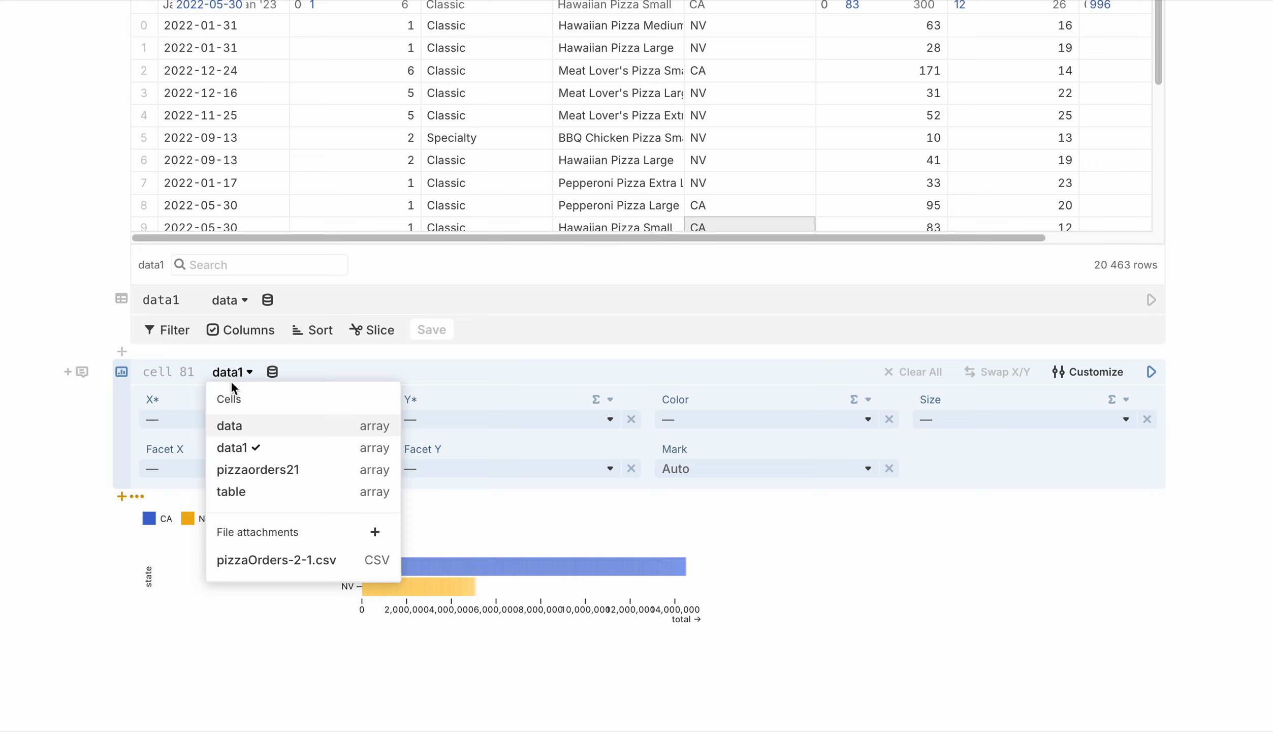
click(287, 473)
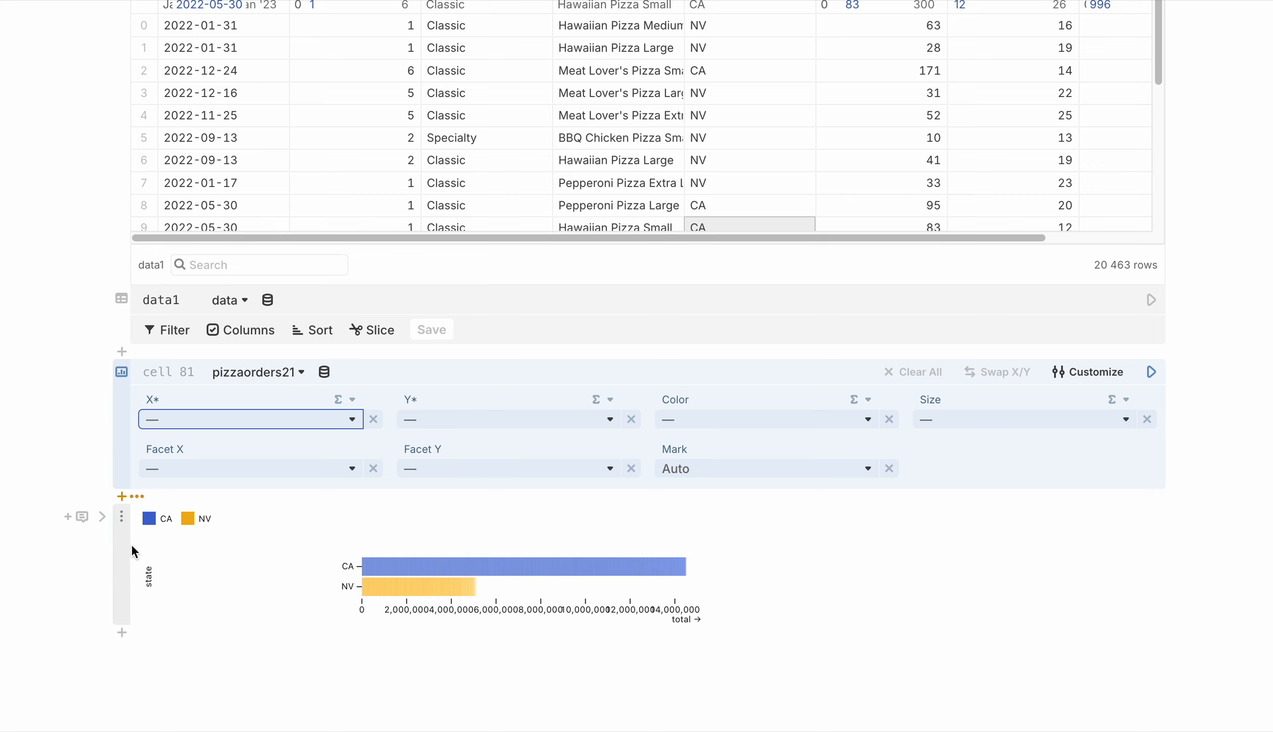
Expand the code of the existing bar chart and examine its y, x and fill fields
click(100, 516)
scroll(194, 584, down, 4)
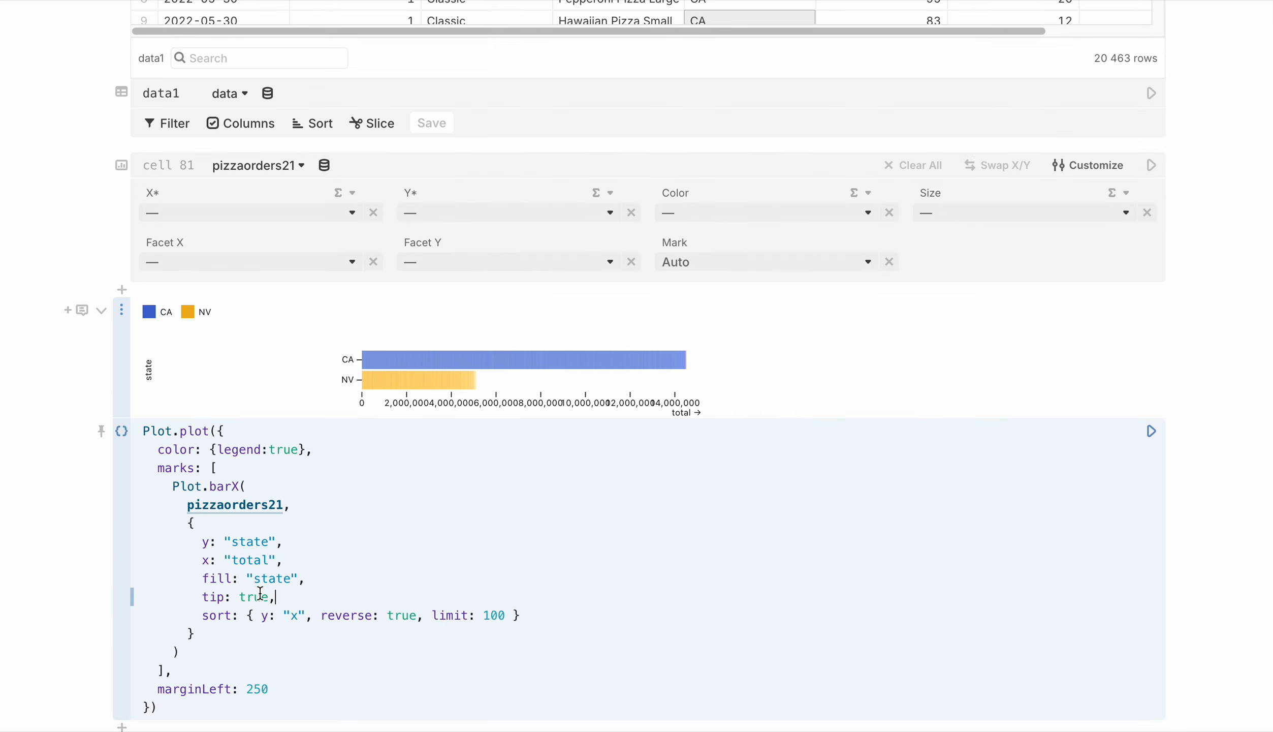
double_click(241, 557)
drag(232, 541, 271, 550)
double_click(265, 577)
scroll(279, 553, up, 2)
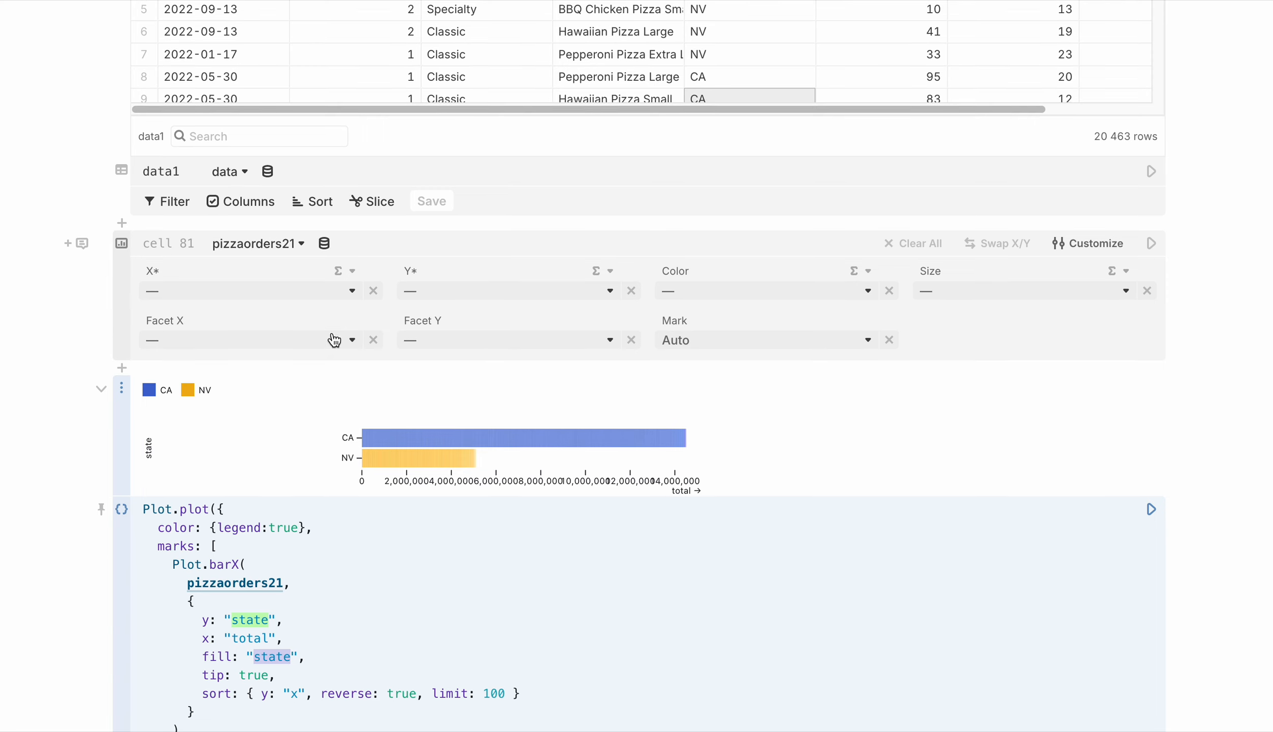
Set the new chart cell's X field to total and its Y field to state
click(346, 290)
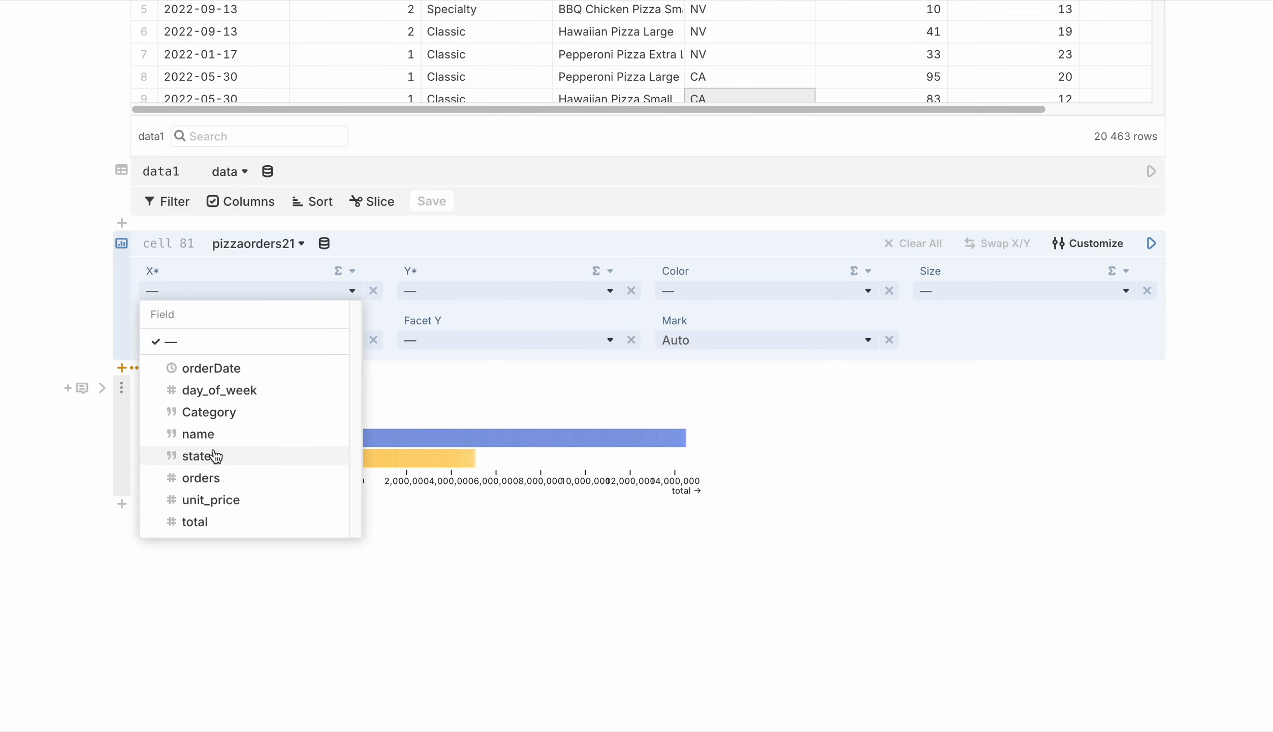
click(216, 521)
scroll(279, 516, down, 2)
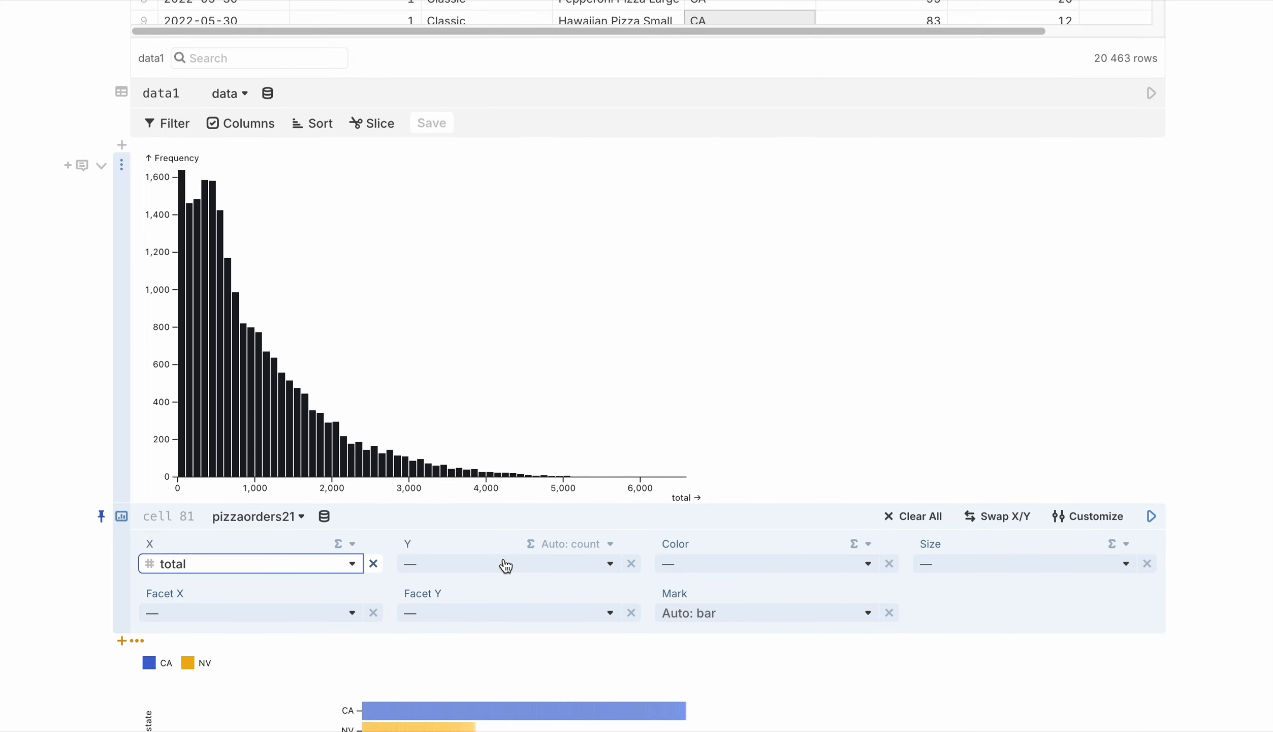
click(534, 563)
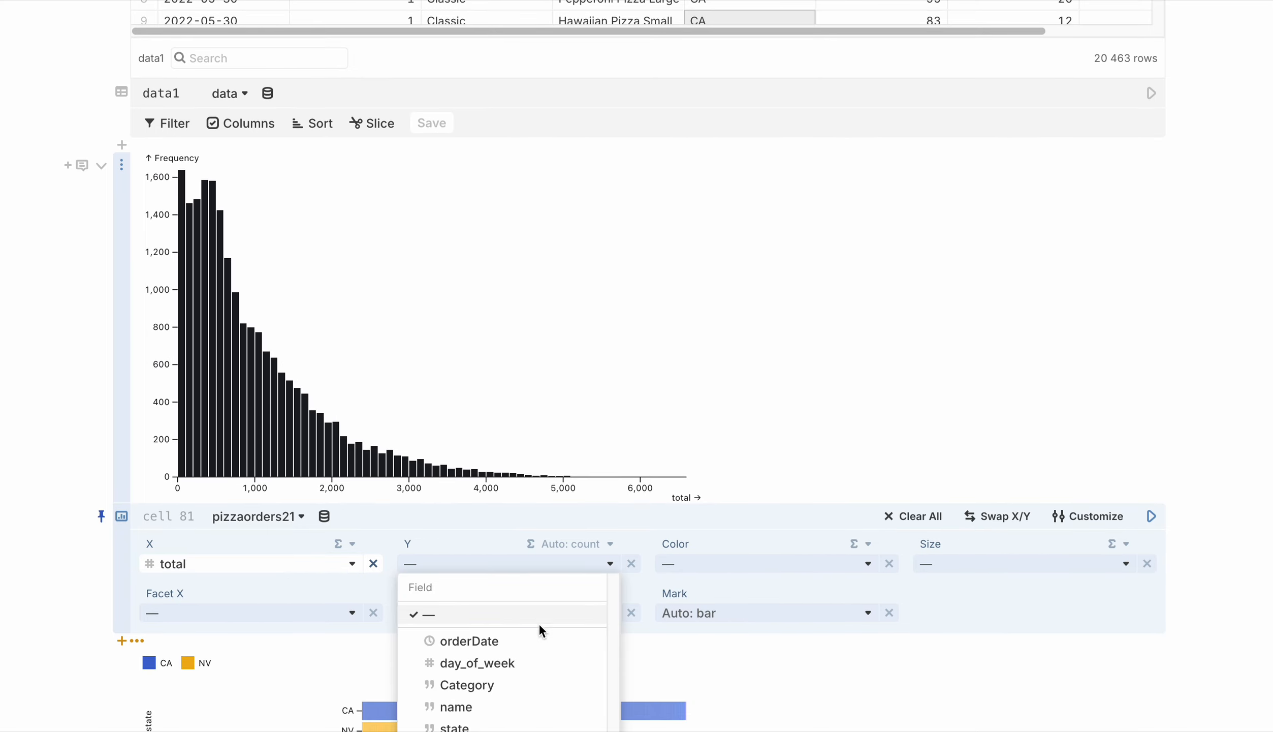
scroll(539, 630, down, 1)
click(498, 704)
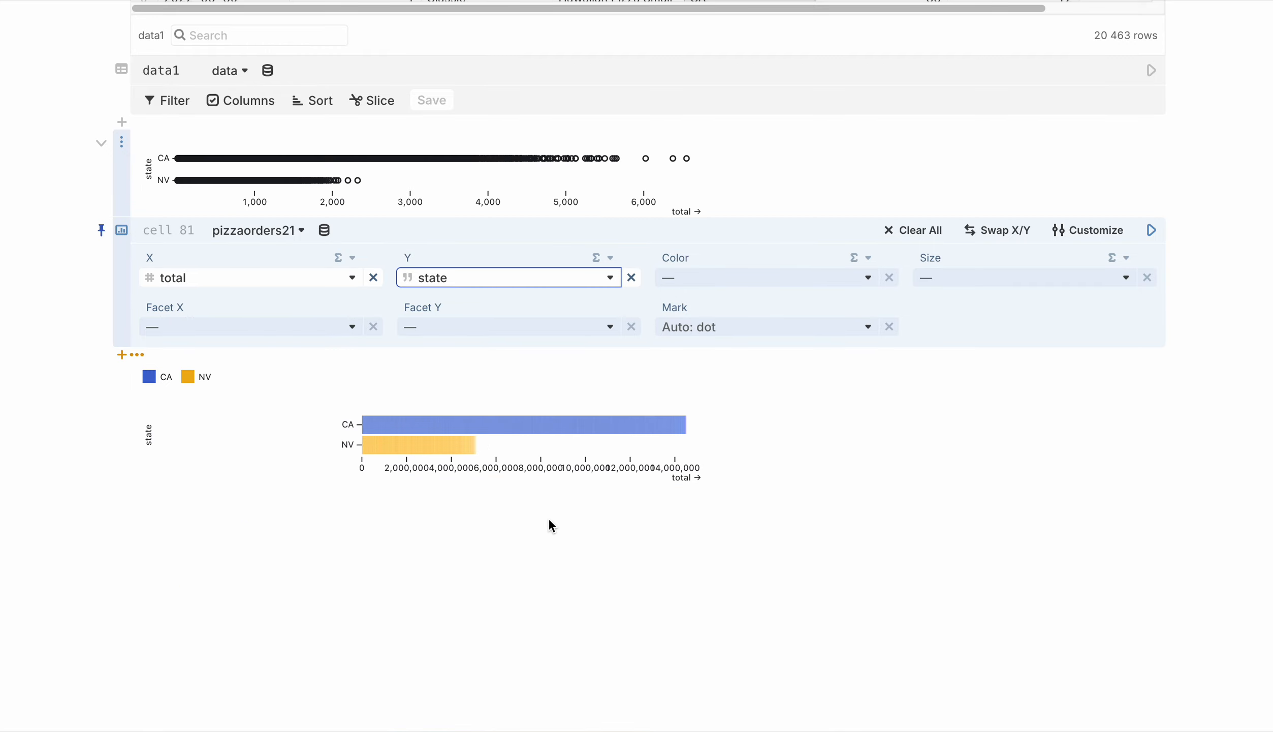
Color the new chart by state and set its mark to bar
scroll(562, 420, up, 2)
click(715, 334)
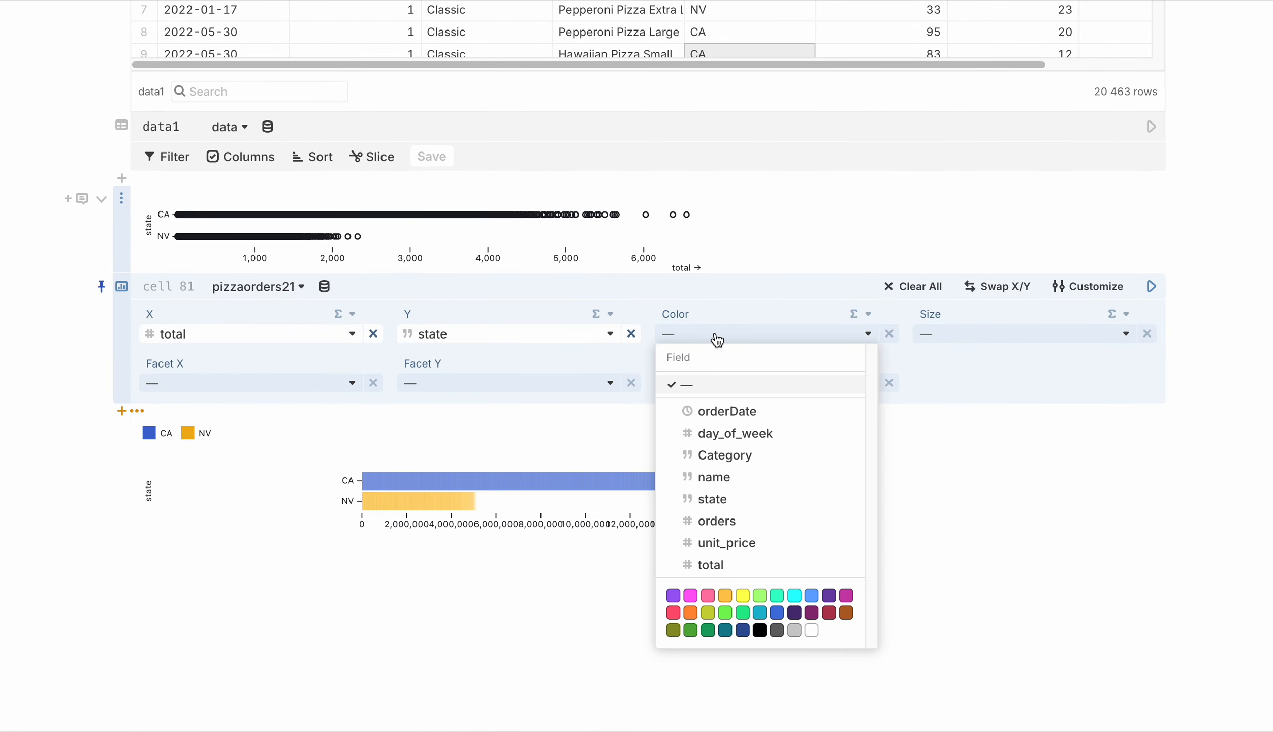
click(738, 500)
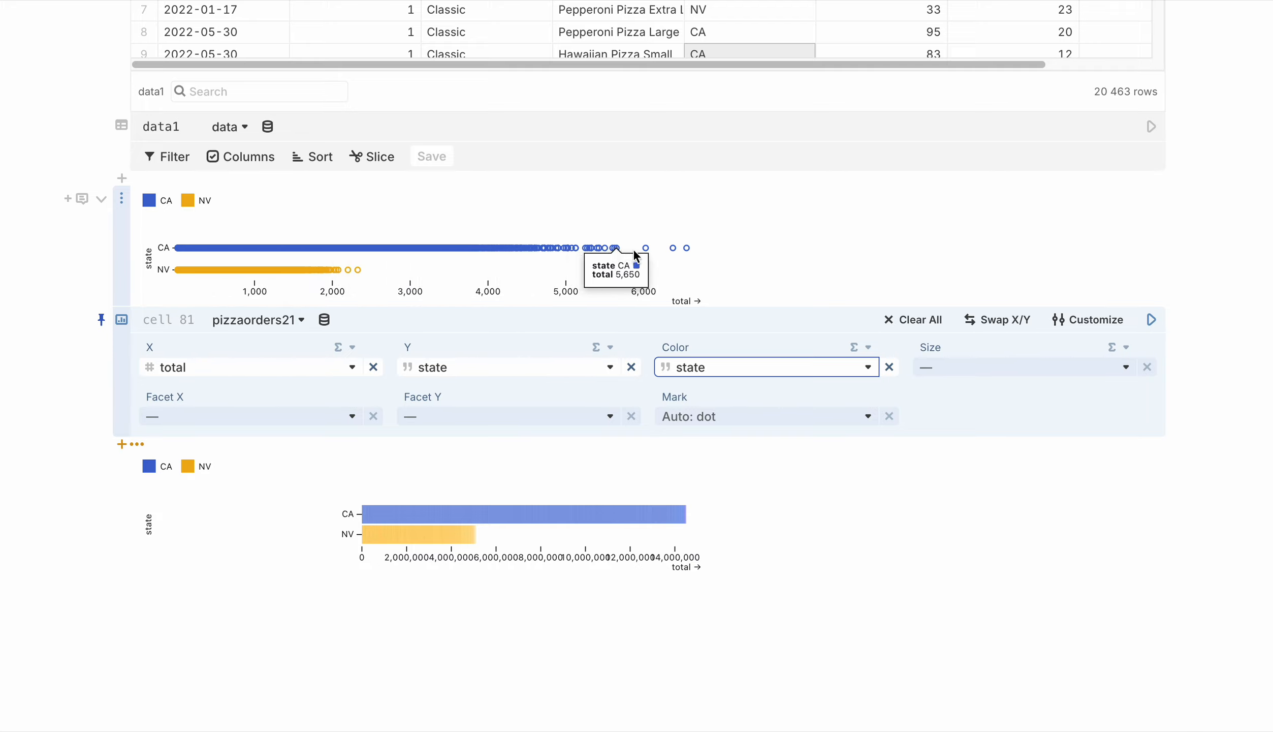
scroll(543, 468, down, 1)
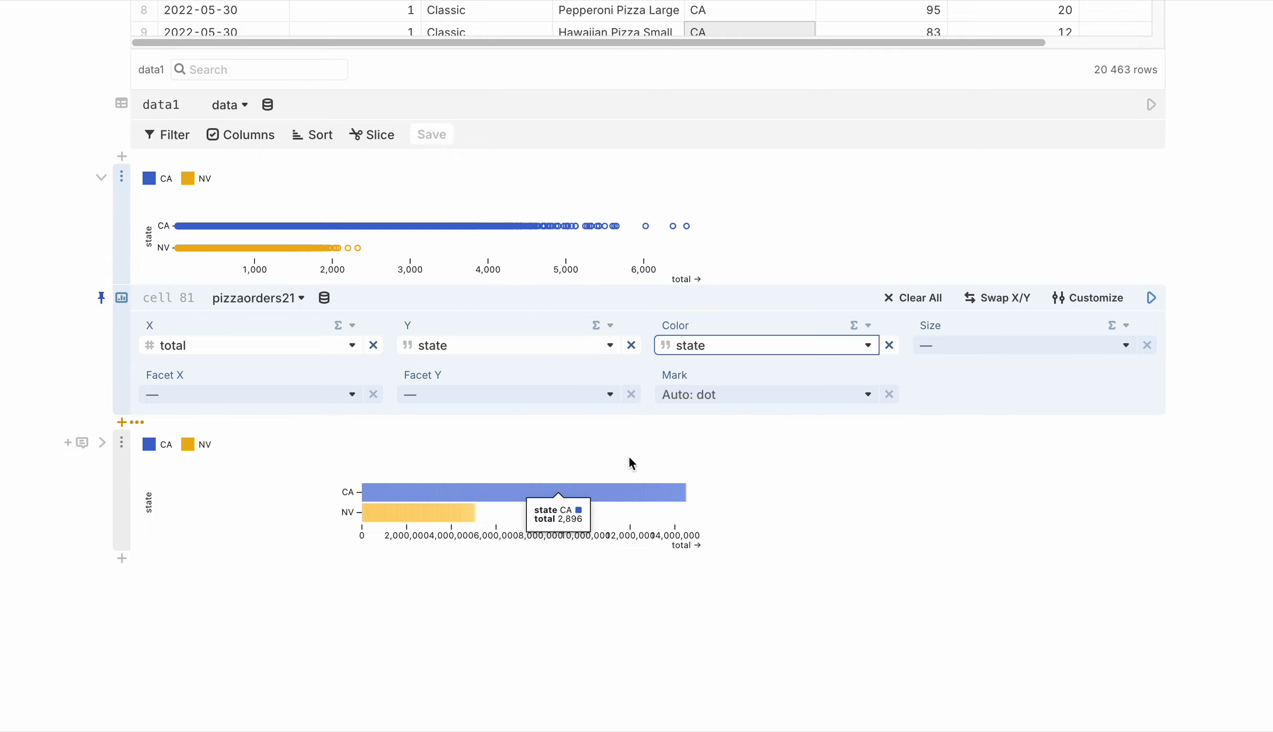
click(736, 395)
click(727, 477)
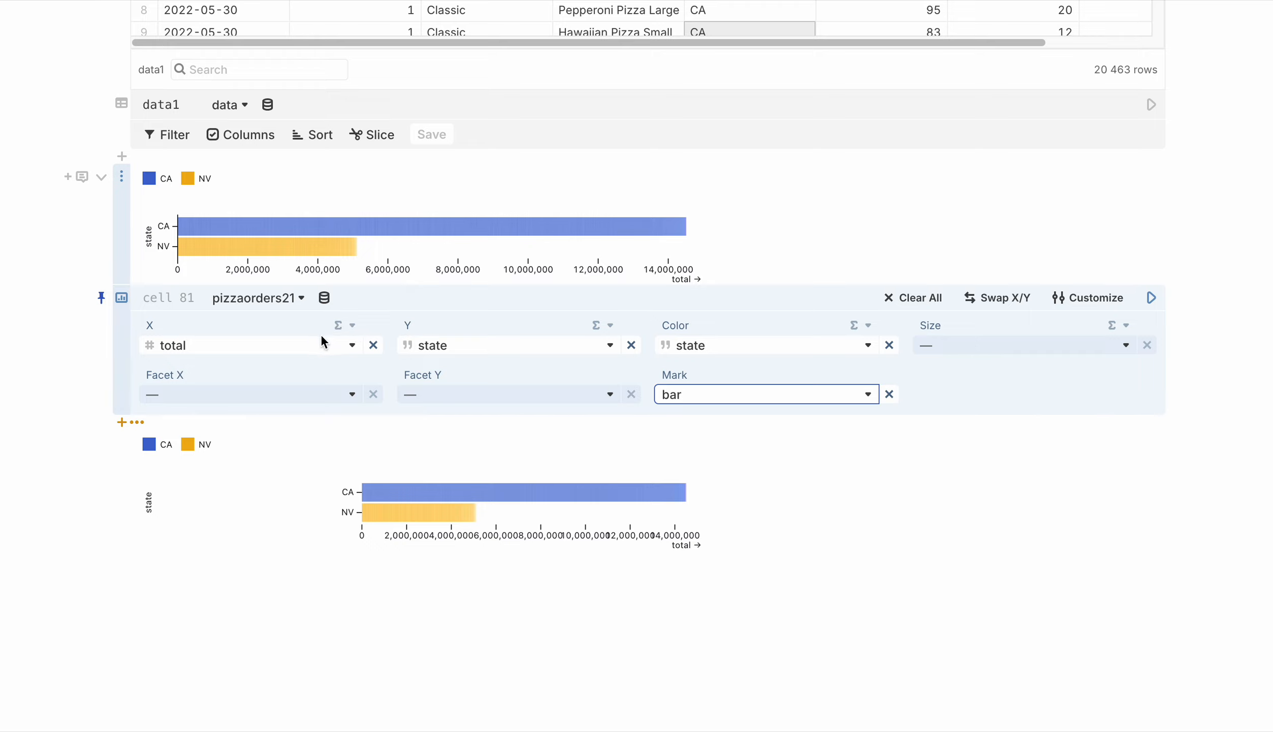
Set the reducer of the new chart's X field to sum
click(351, 326)
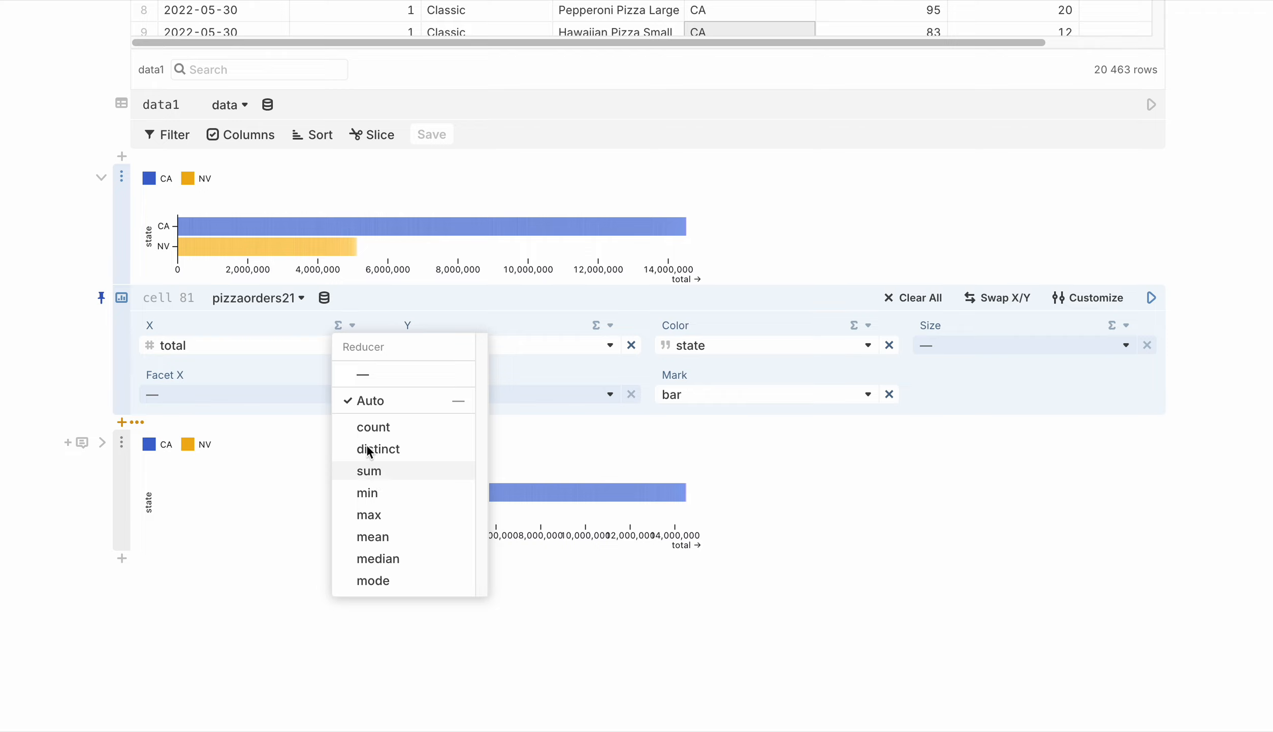
mouse_move(470, 224)
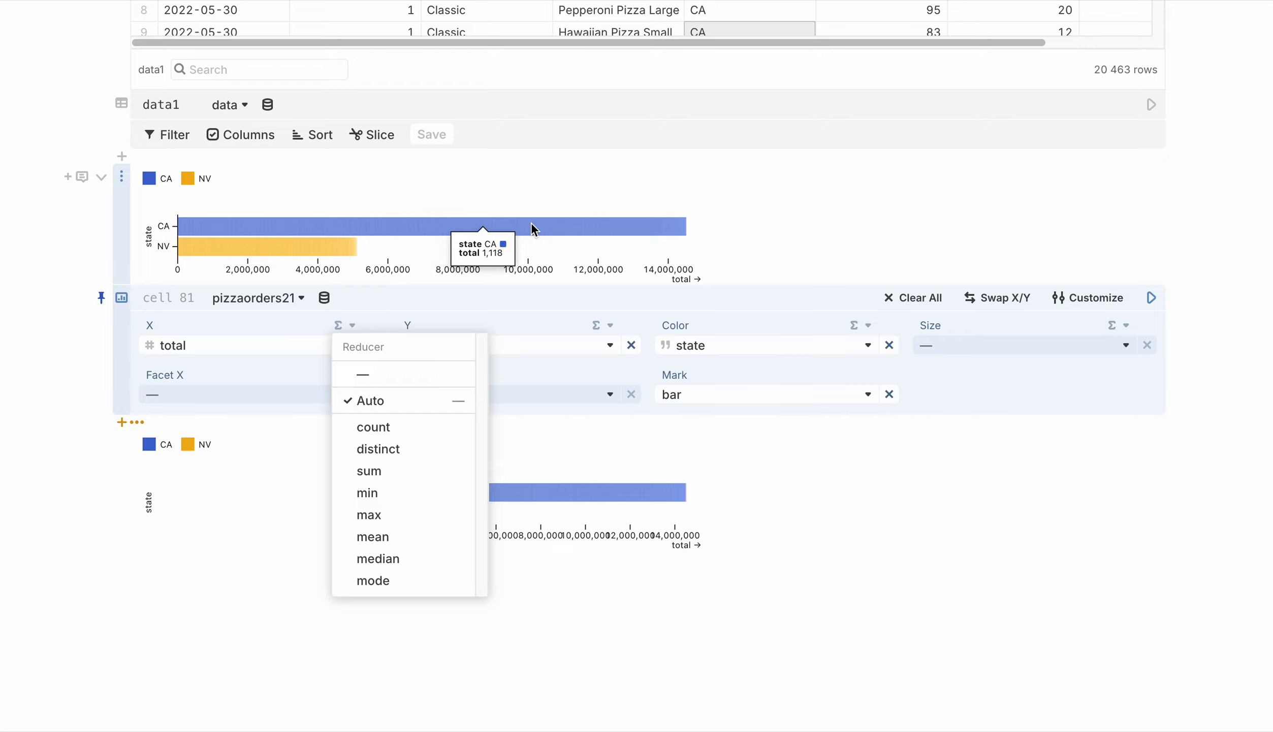
mouse_move(201, 247)
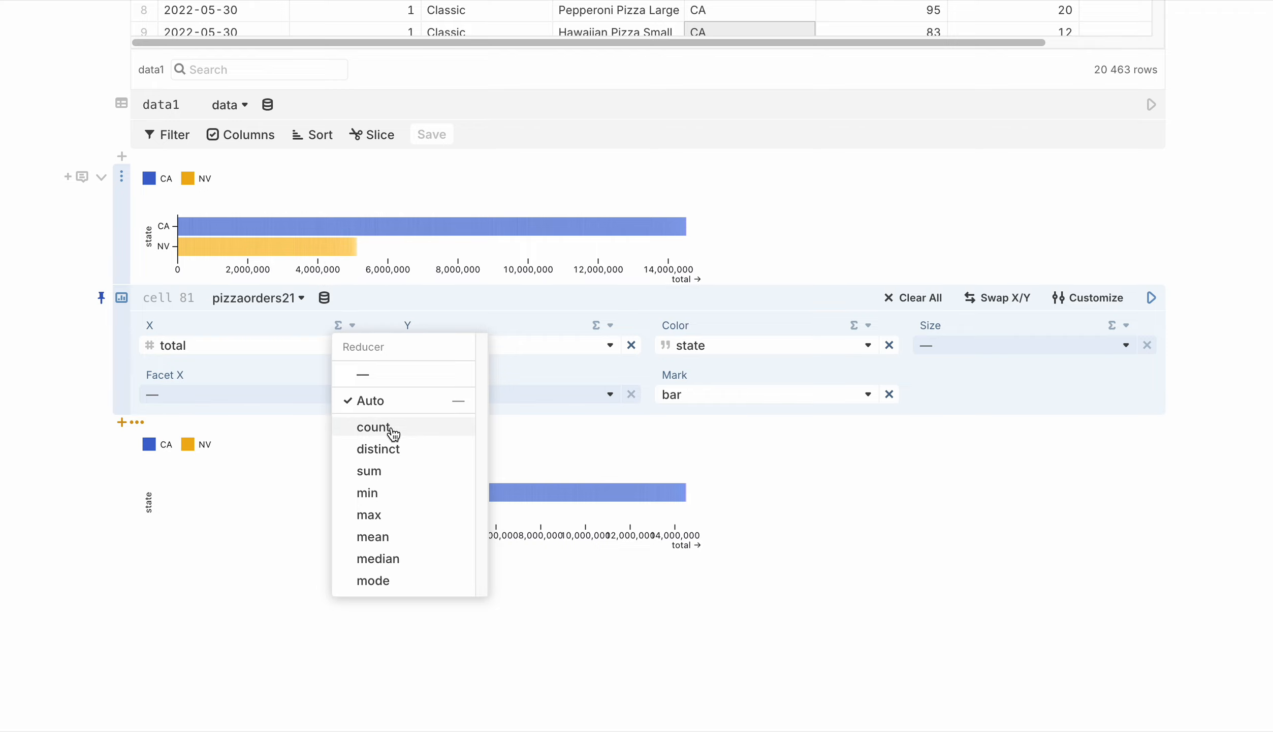
click(394, 475)
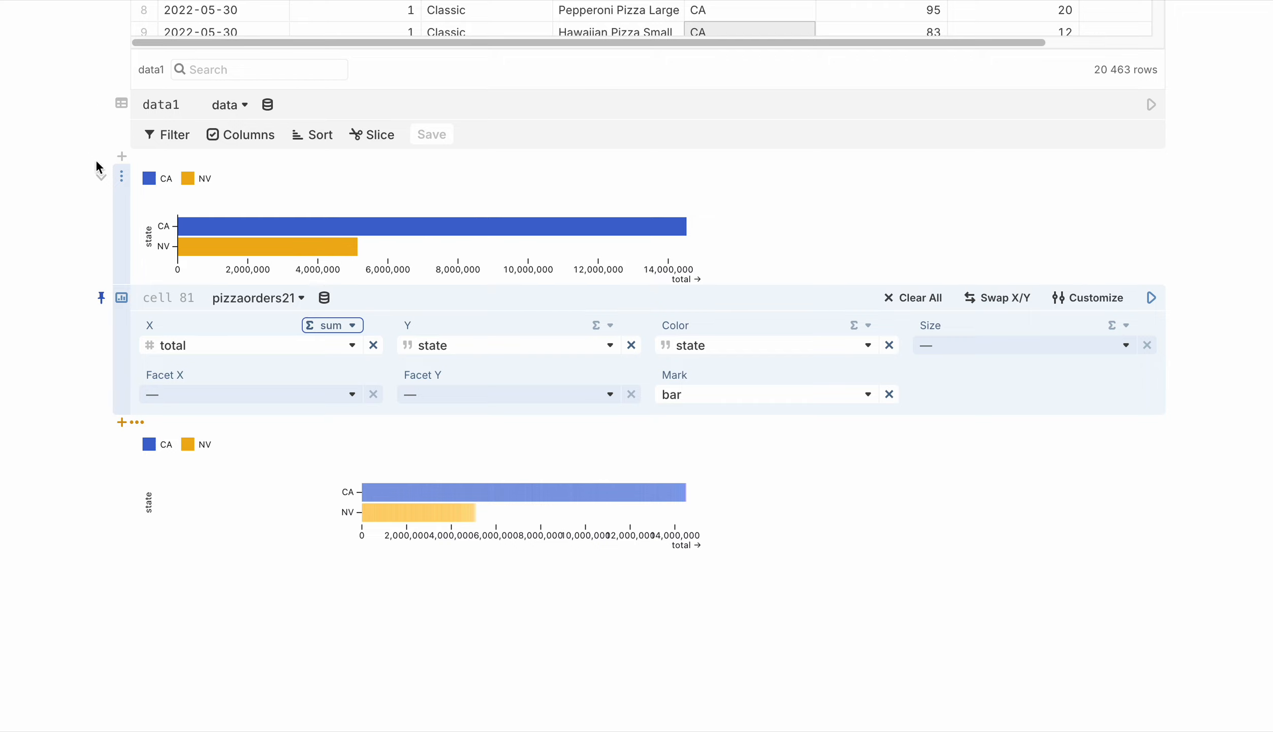
Unpin the new chart cell's settings and collapse them so that only the plot is displayed
click(101, 297)
click(101, 178)
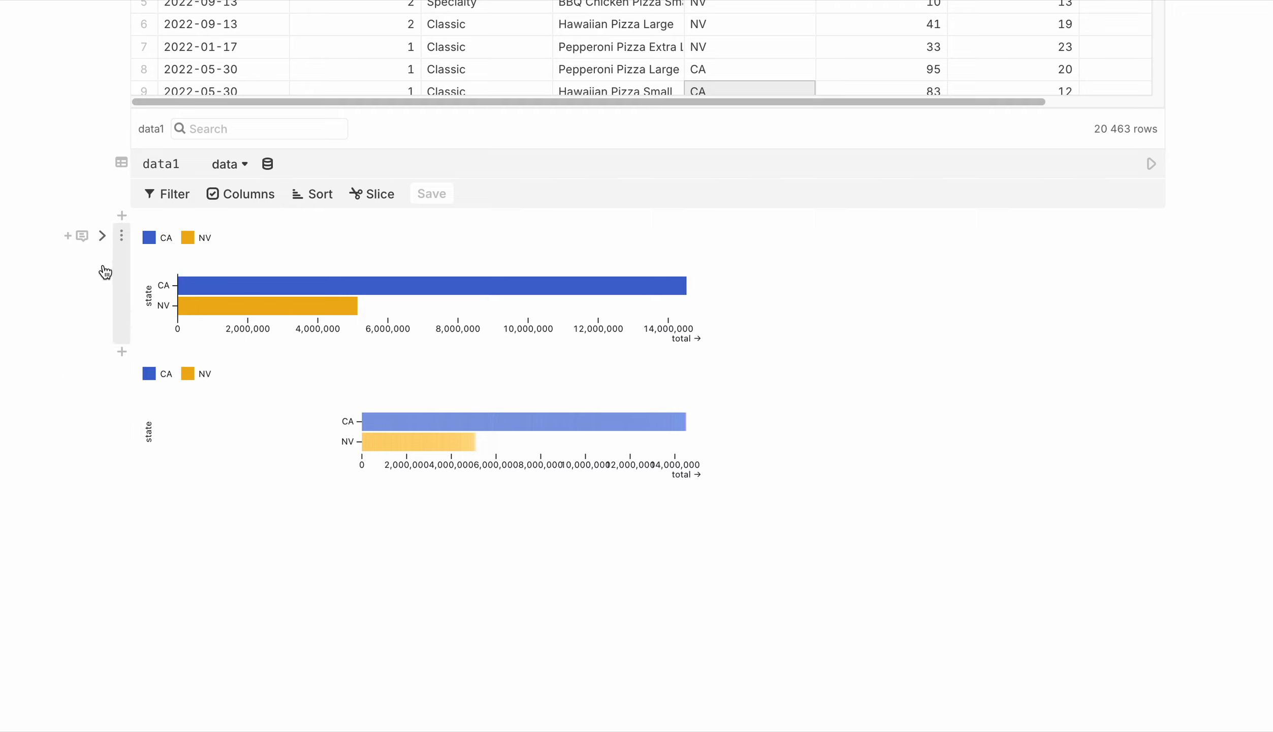
click(101, 236)
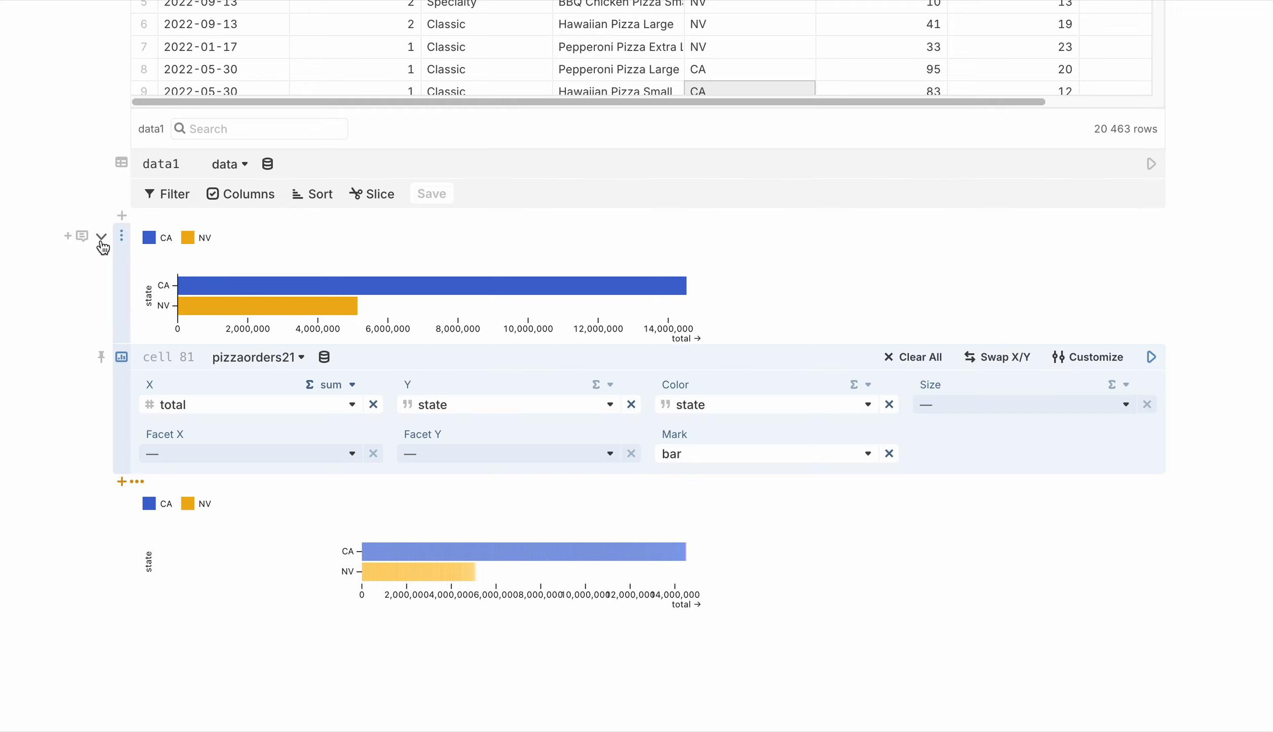
click(100, 243)
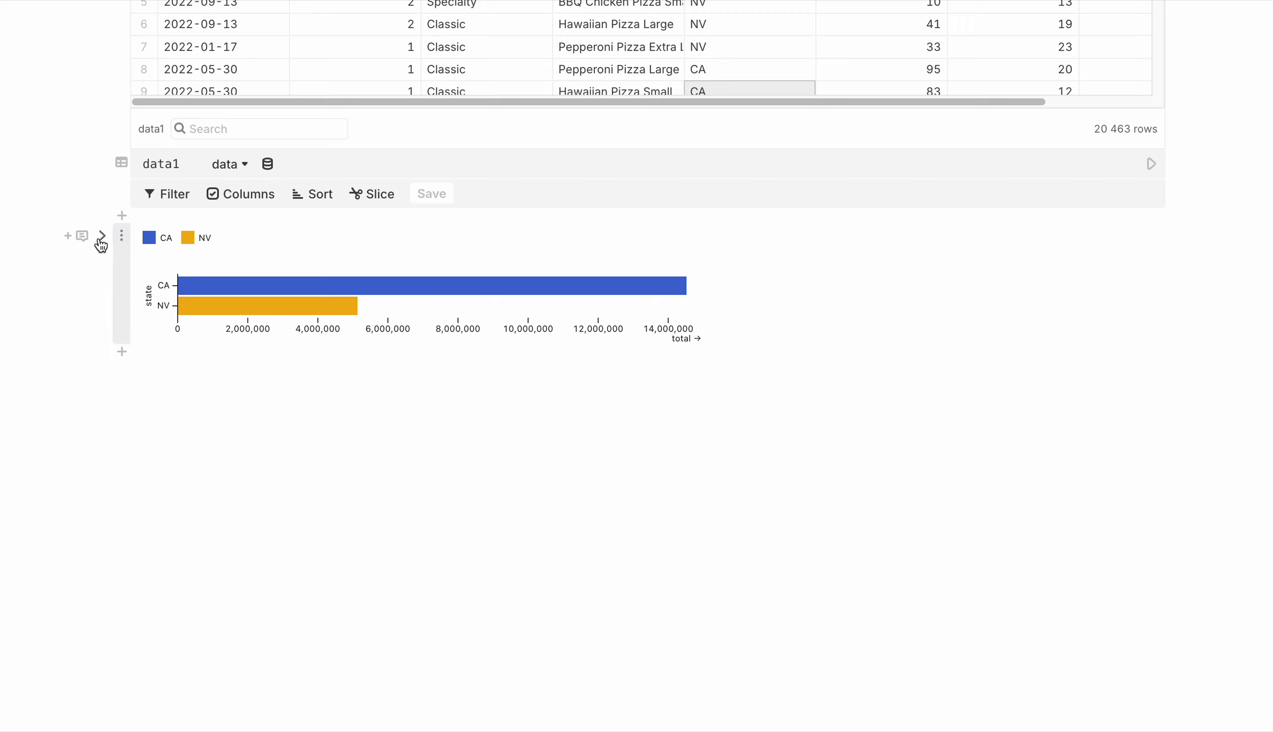
Convert the no-code bar chart into a JavaScript cell and look through its generated Plot code
click(122, 352)
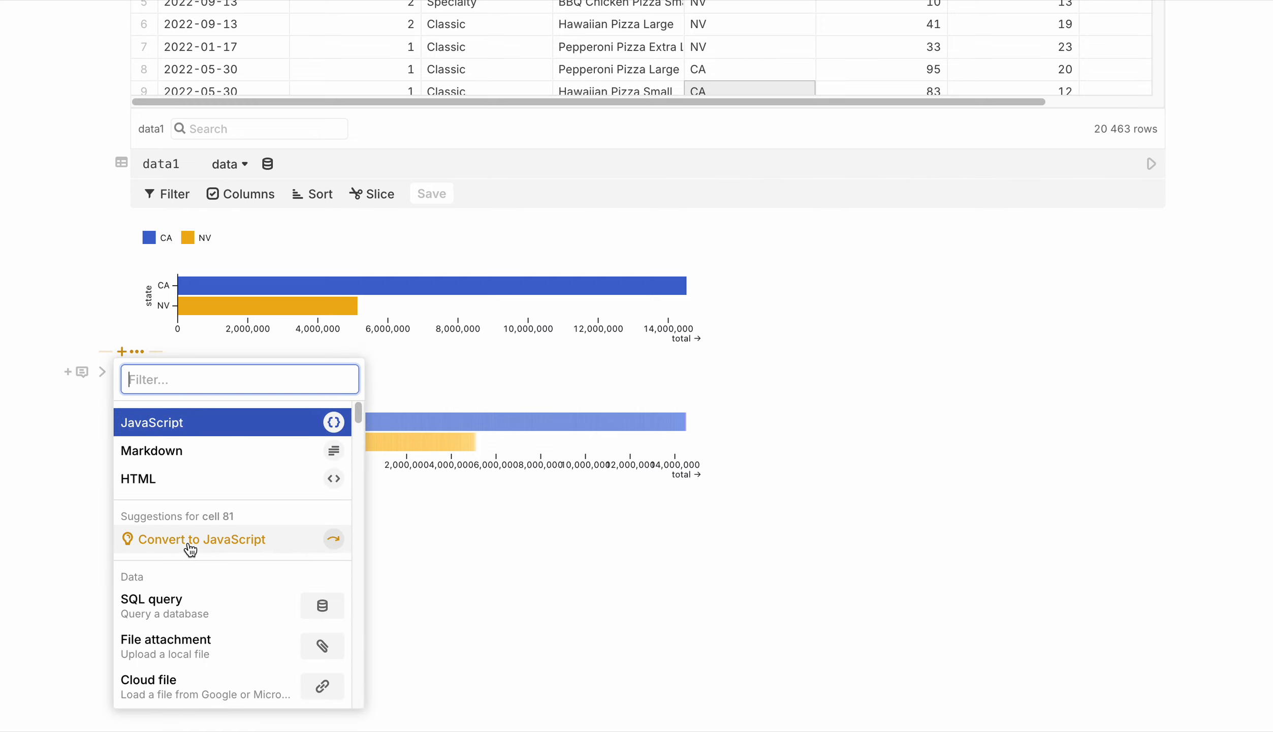
click(282, 544)
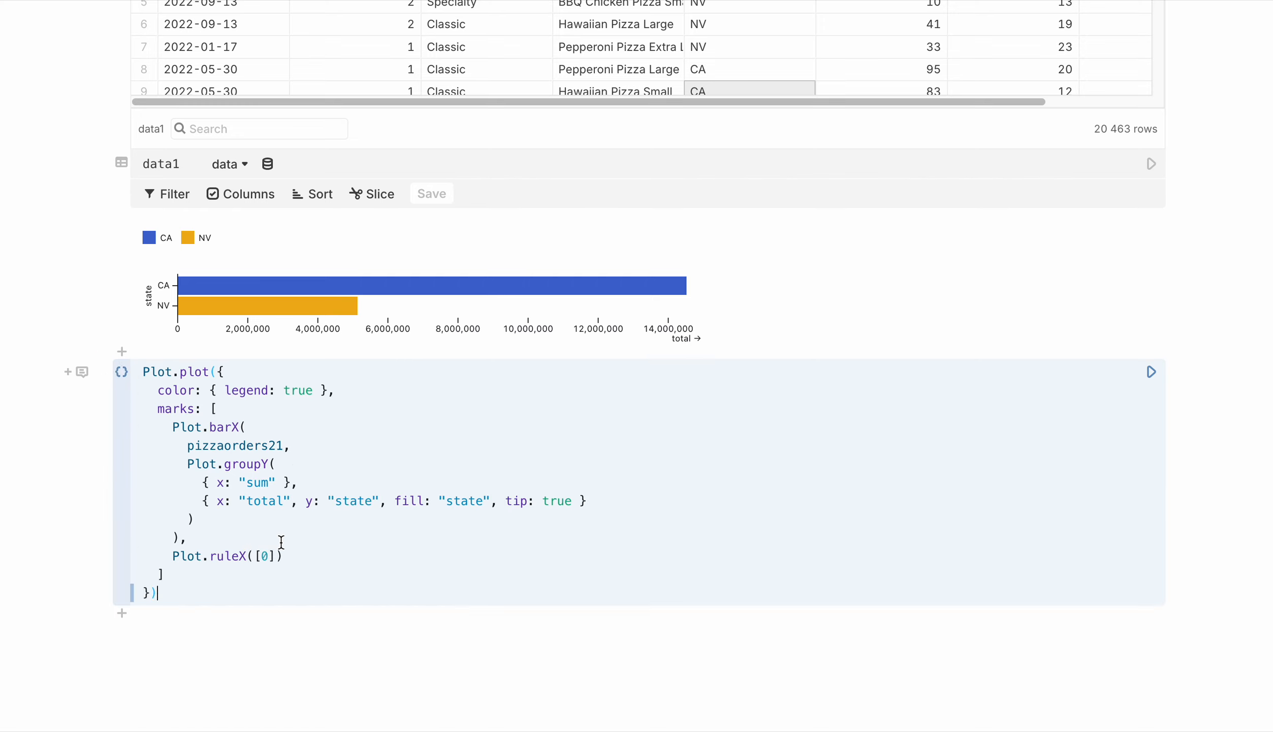
scroll(257, 549, down, 1)
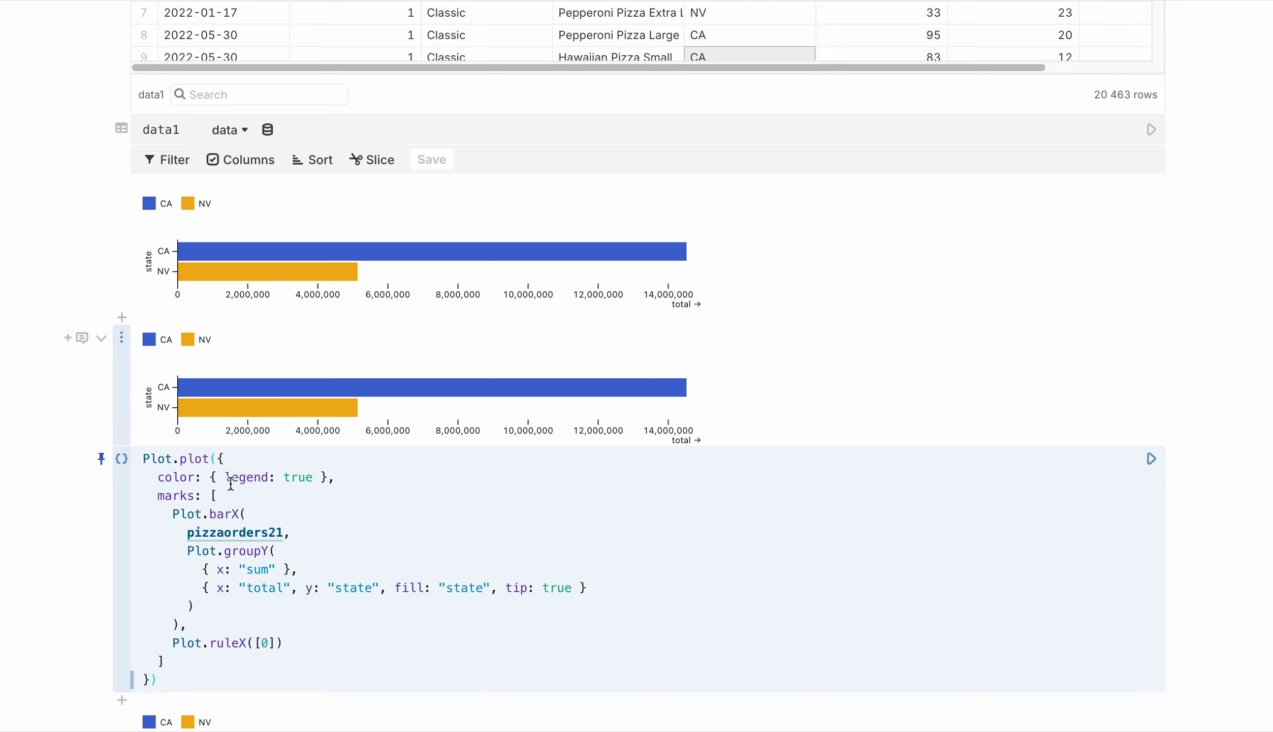
drag(202, 455, 267, 663)
click(315, 633)
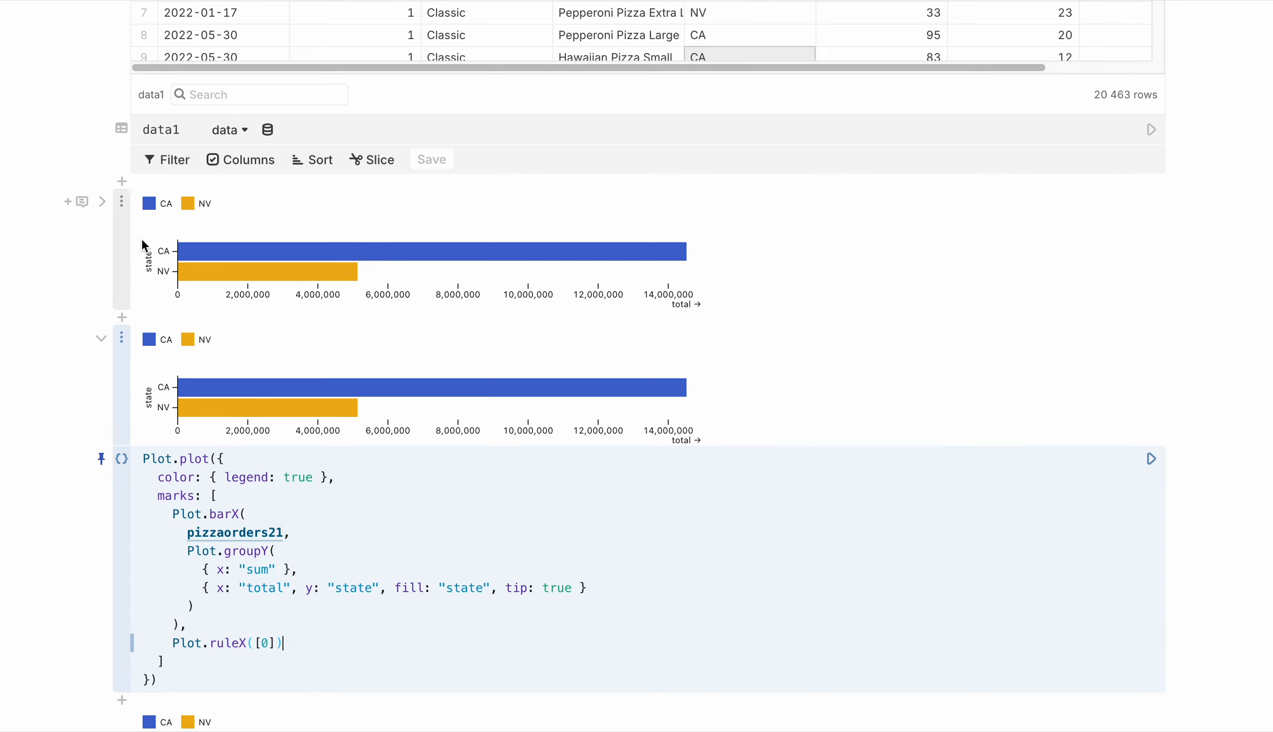
Delete the original no-code chart cell above the converted JavaScript cell
click(122, 202)
click(183, 422)
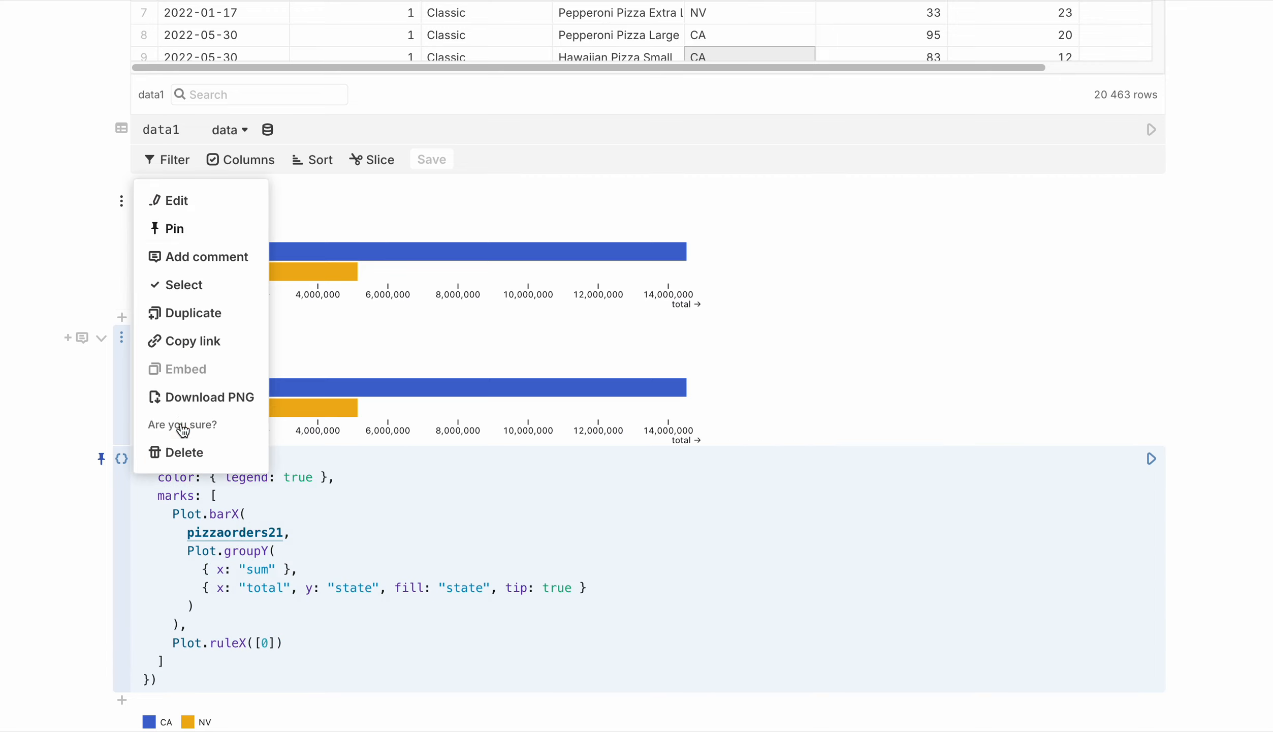
click(198, 451)
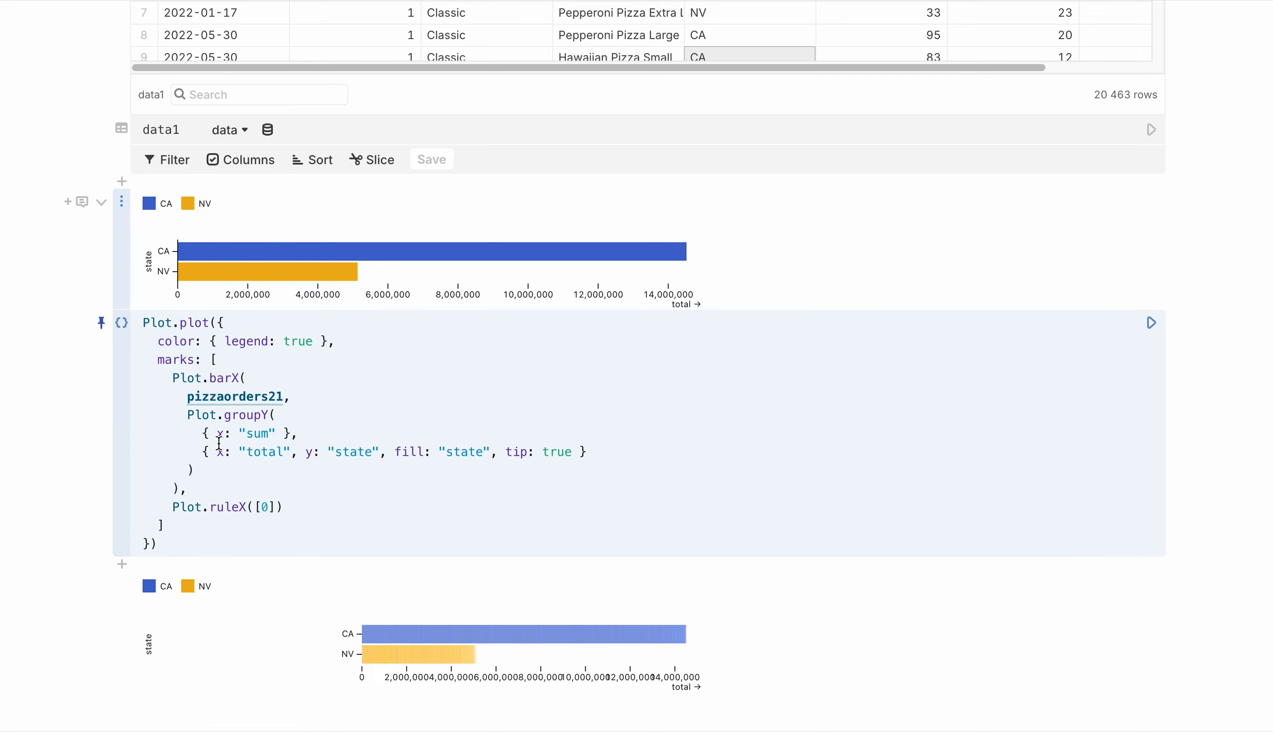
click(326, 386)
Expand the hand-written Plot chart's code and pin it open below the converted cell for comparison
scroll(274, 456, down, 2)
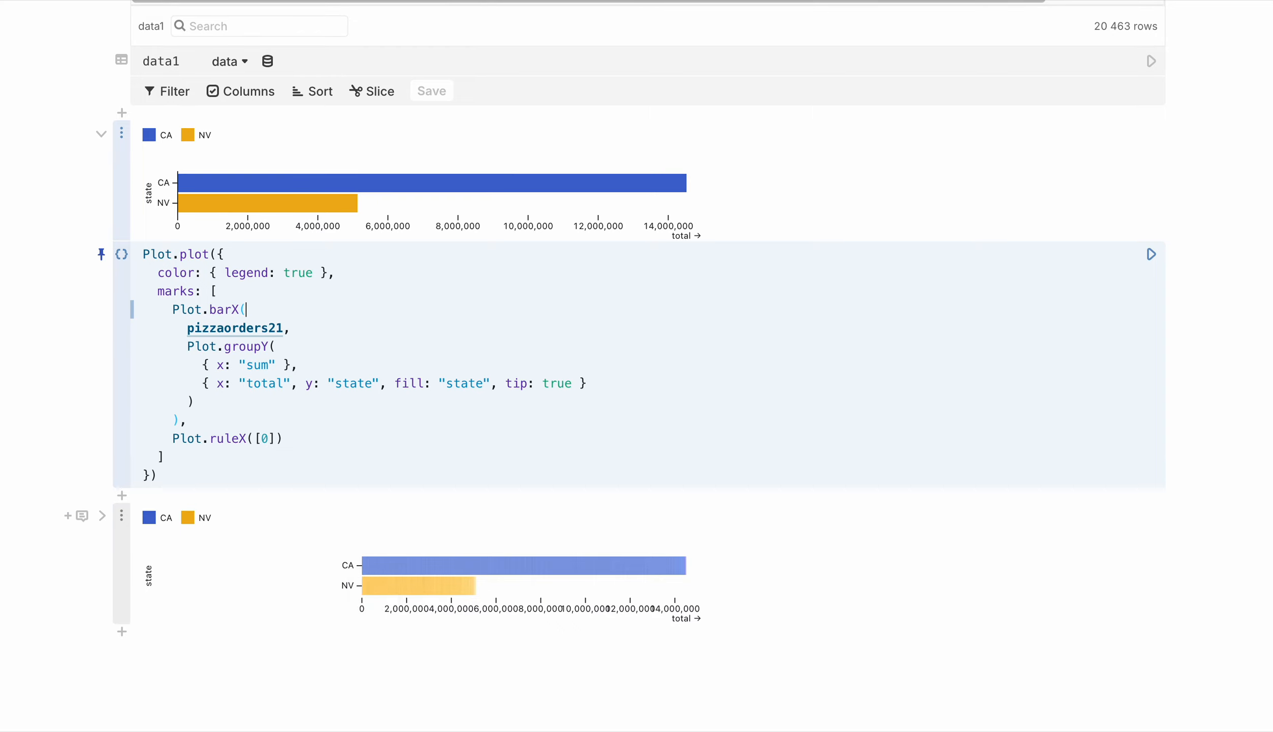
mouse_move(262, 565)
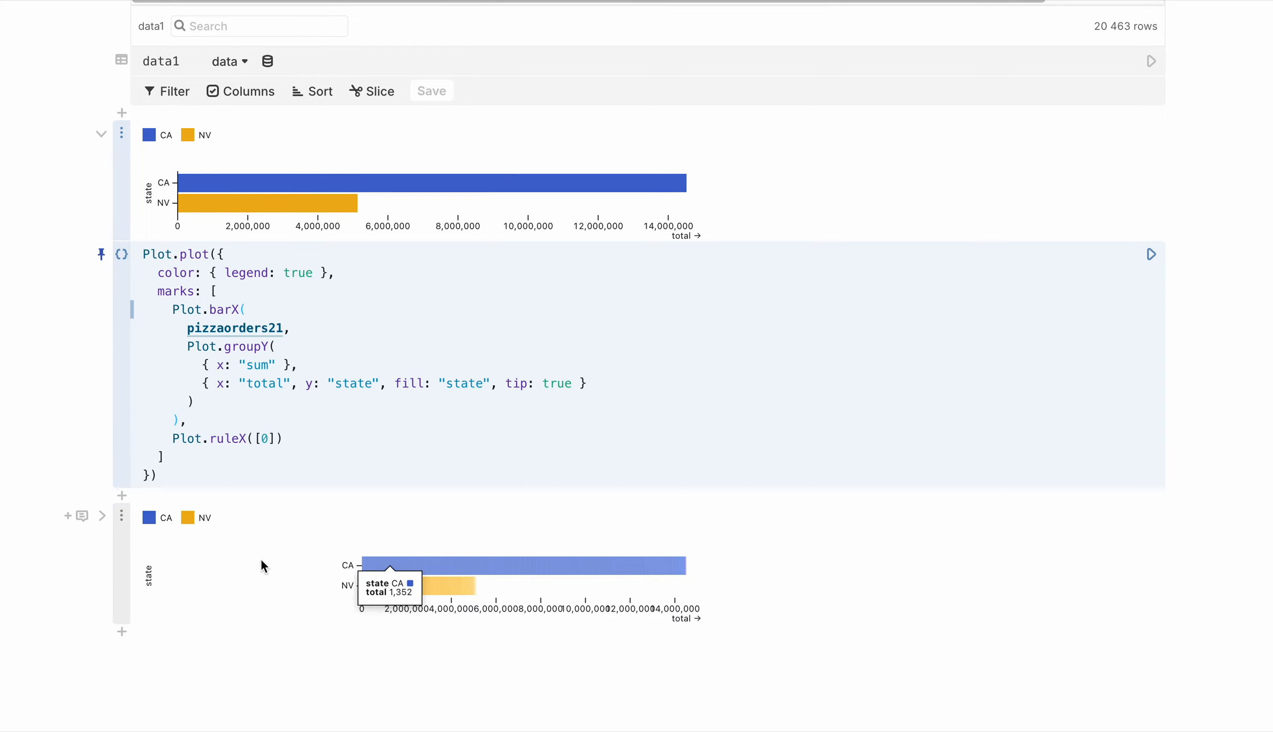
click(102, 515)
scroll(261, 376, down, 4)
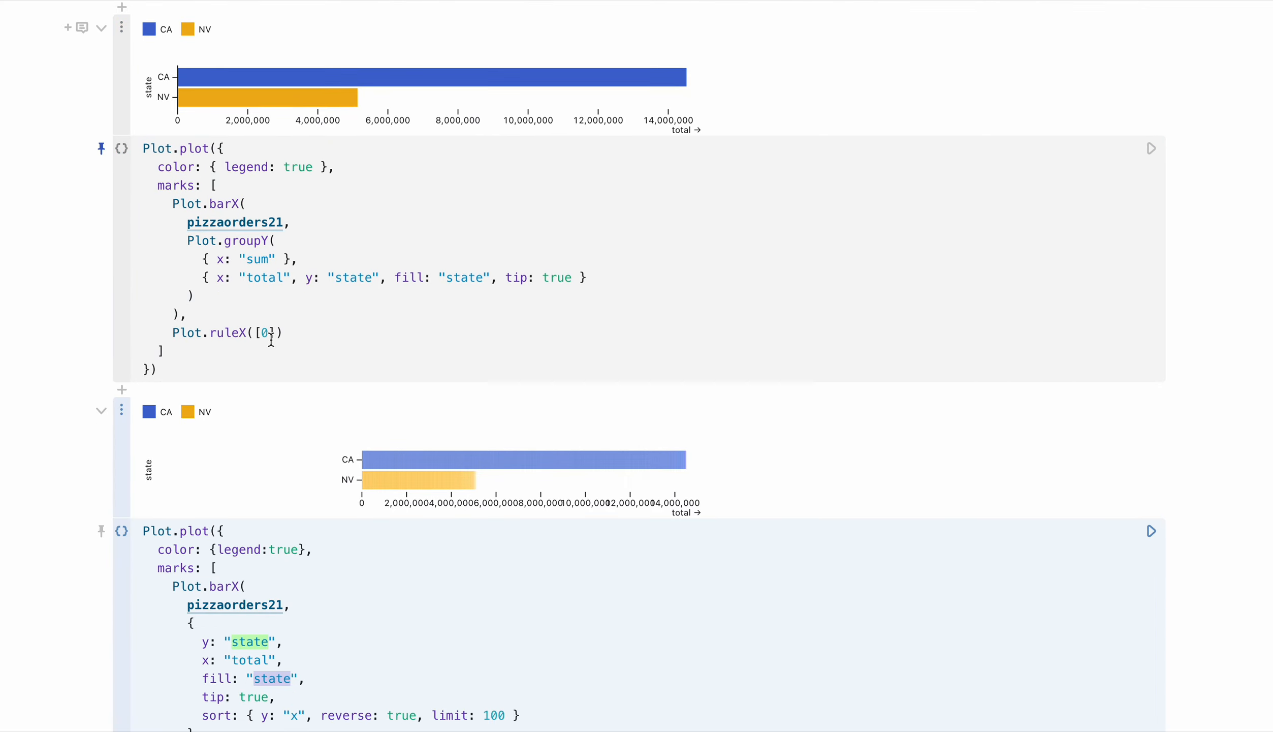
click(254, 576)
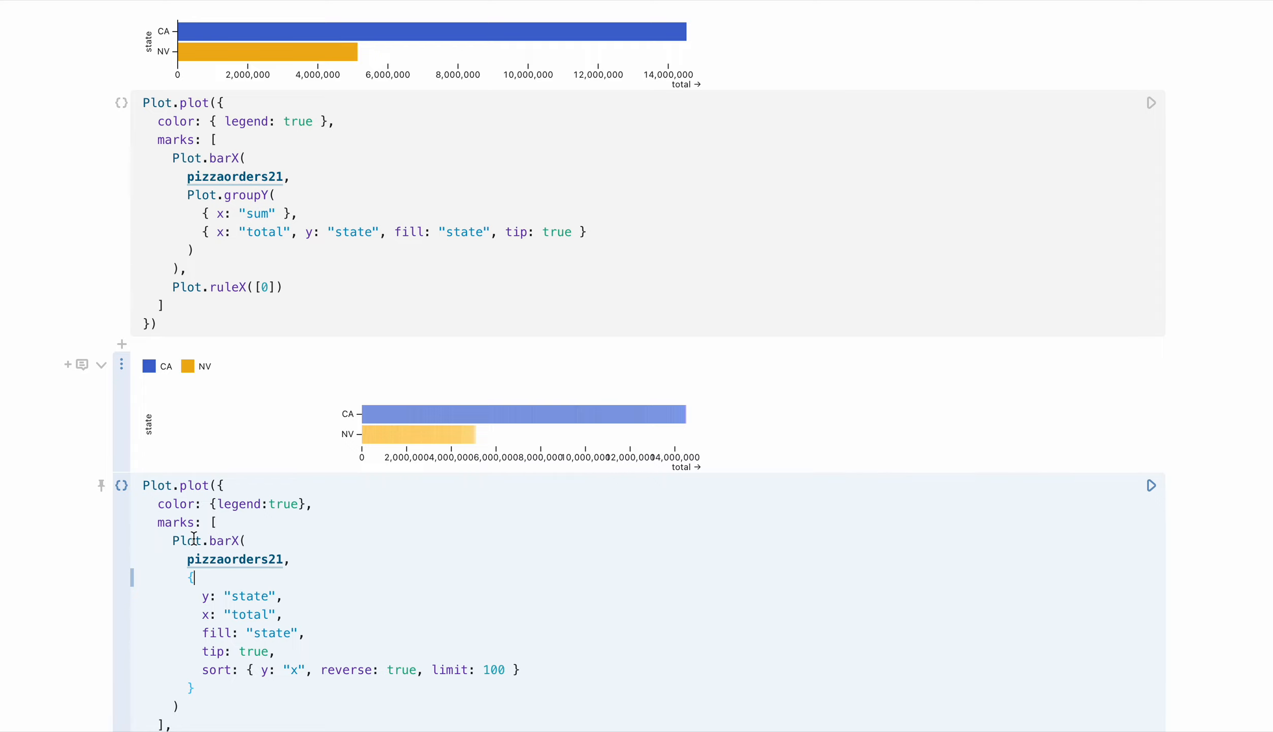
drag(173, 540, 246, 540)
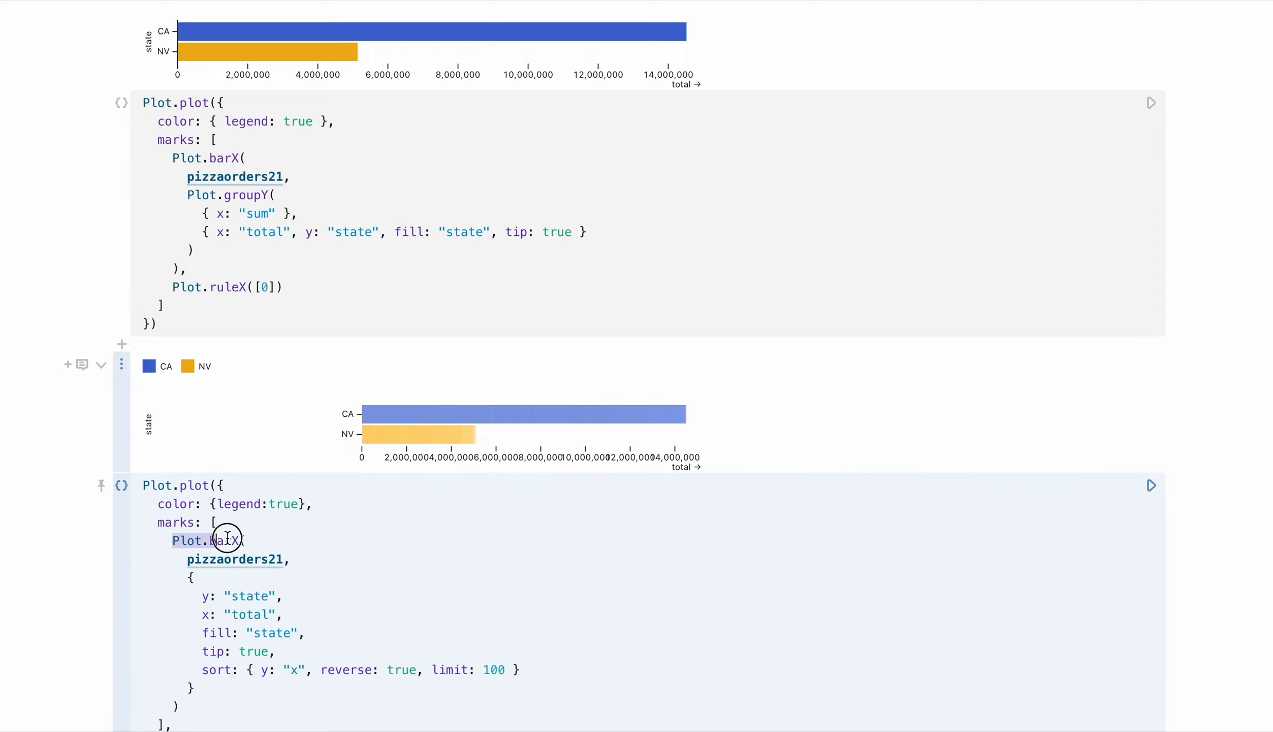
click(216, 160)
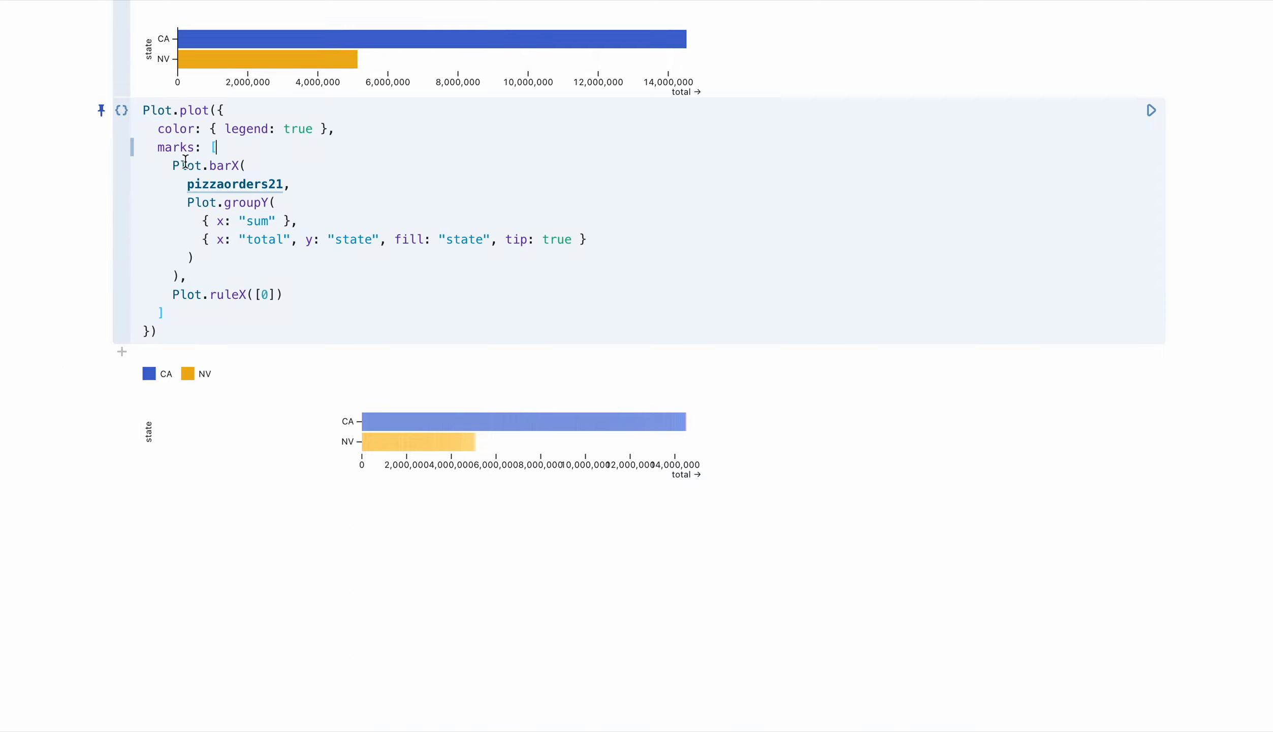
drag(173, 166, 246, 166)
click(102, 371)
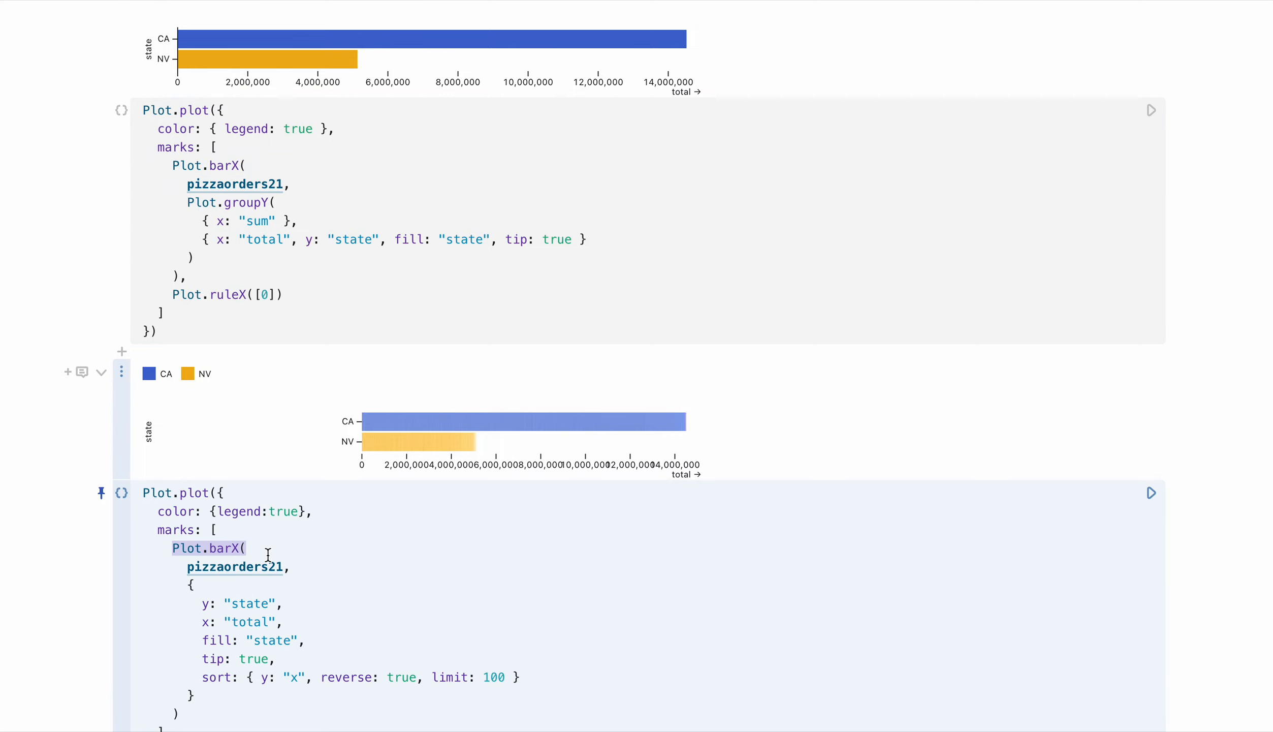
Compare the Plot.barX calls in both cells, then examine the converted cell's pizzaorders21 data source and Plot.groupY transform
click(298, 587)
drag(246, 547, 171, 548)
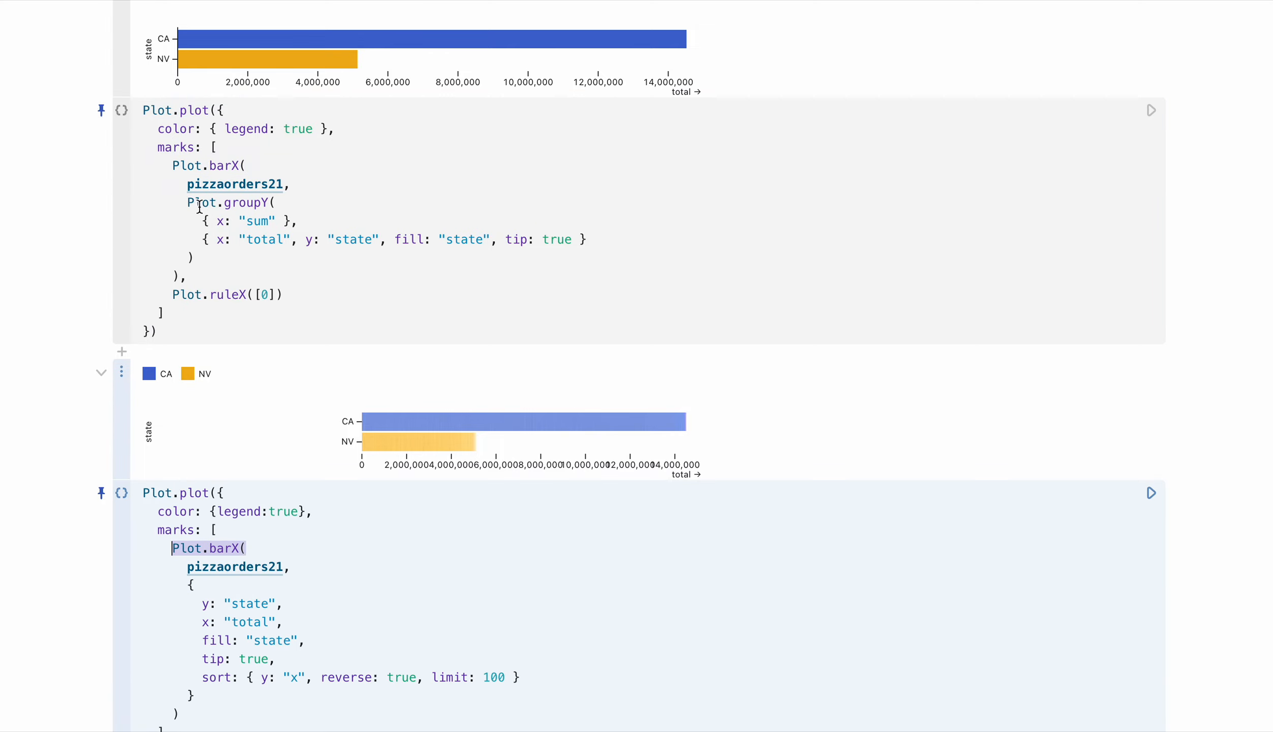
drag(175, 167, 249, 165)
click(253, 164)
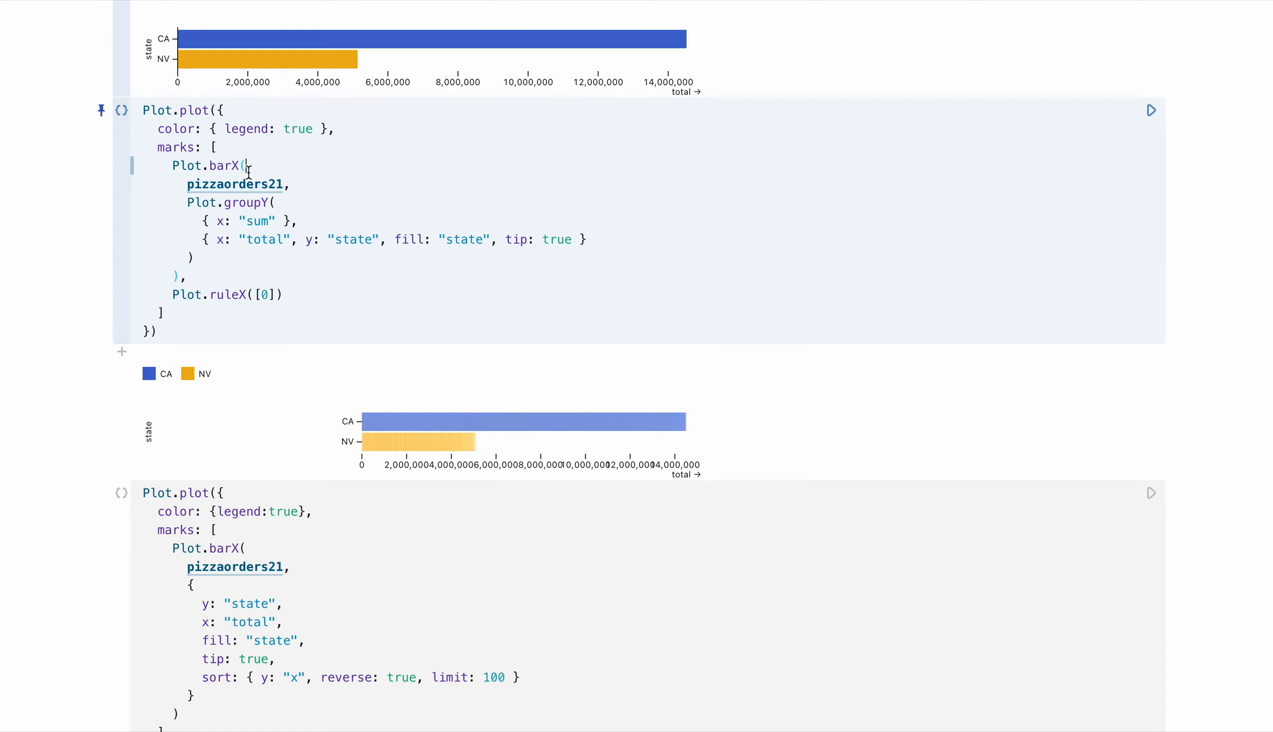
double_click(247, 183)
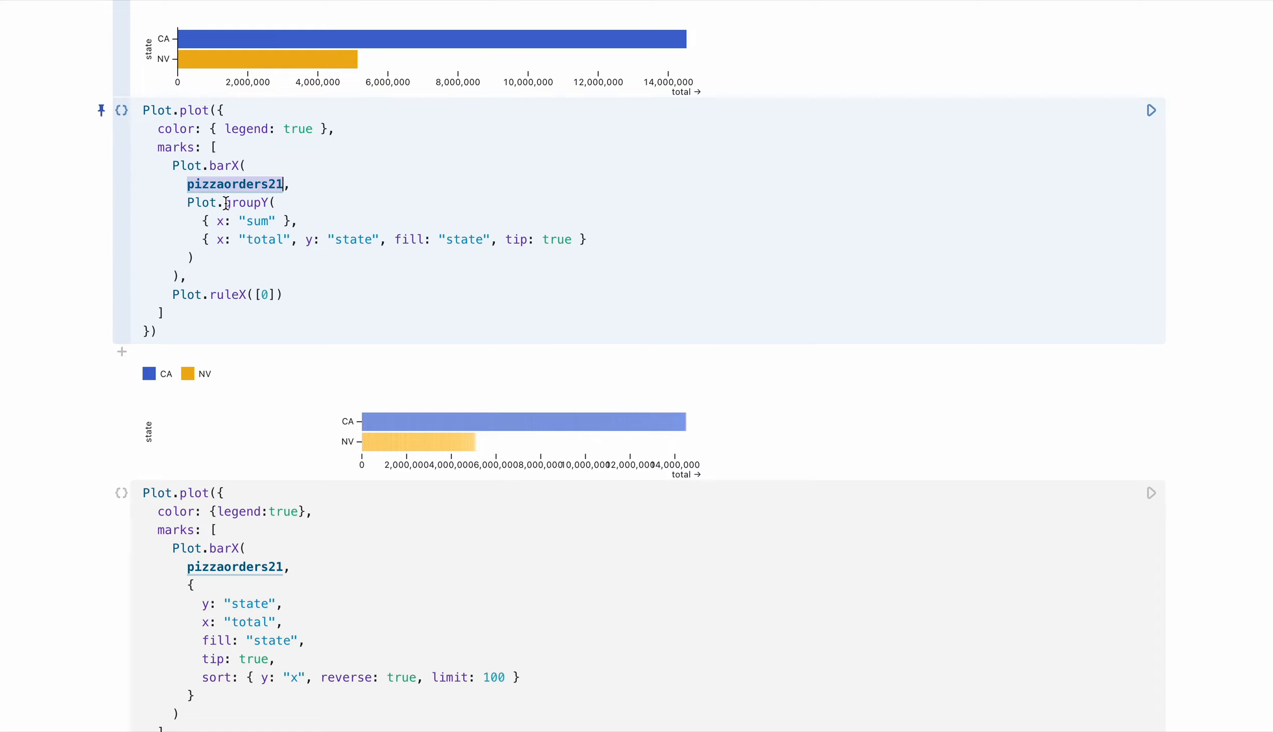
drag(186, 201, 283, 206)
double_click(254, 201)
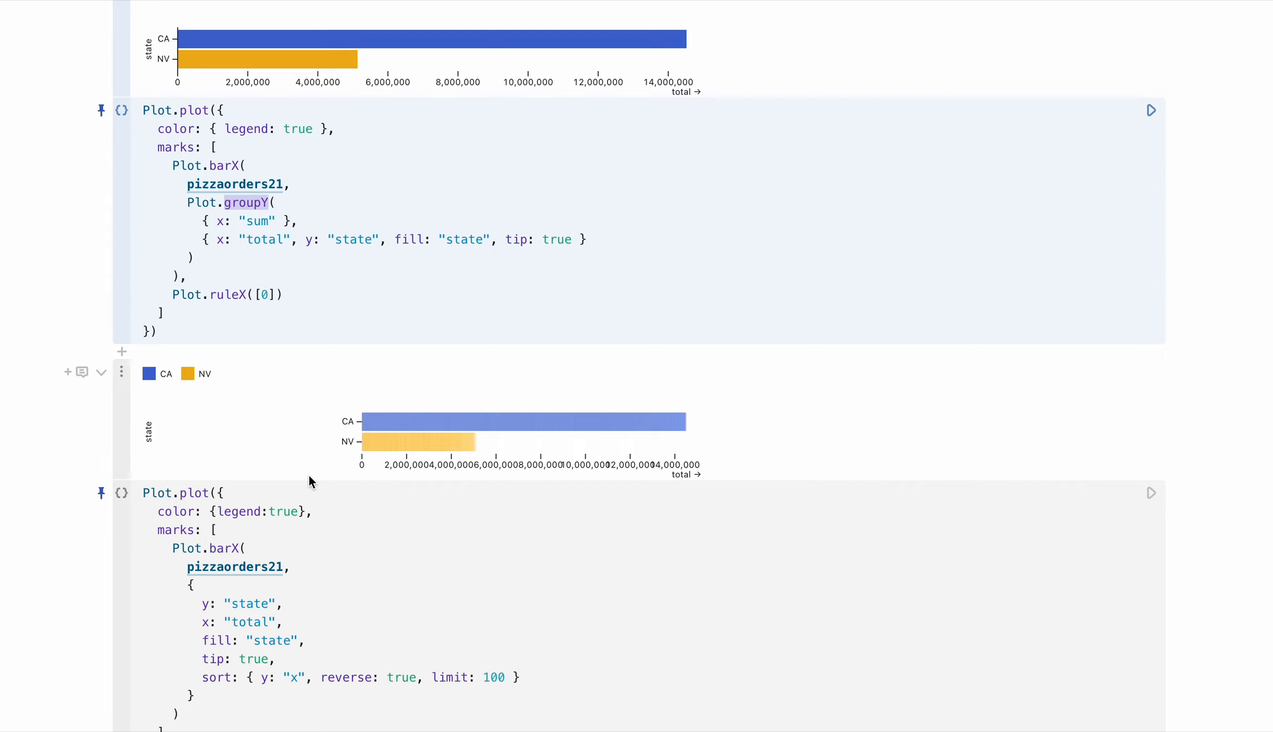
Compare the hand-written options object with the converted cell's groupY sum reducer and channel options, and the bar tooltips of both charts
drag(187, 583, 210, 703)
click(239, 660)
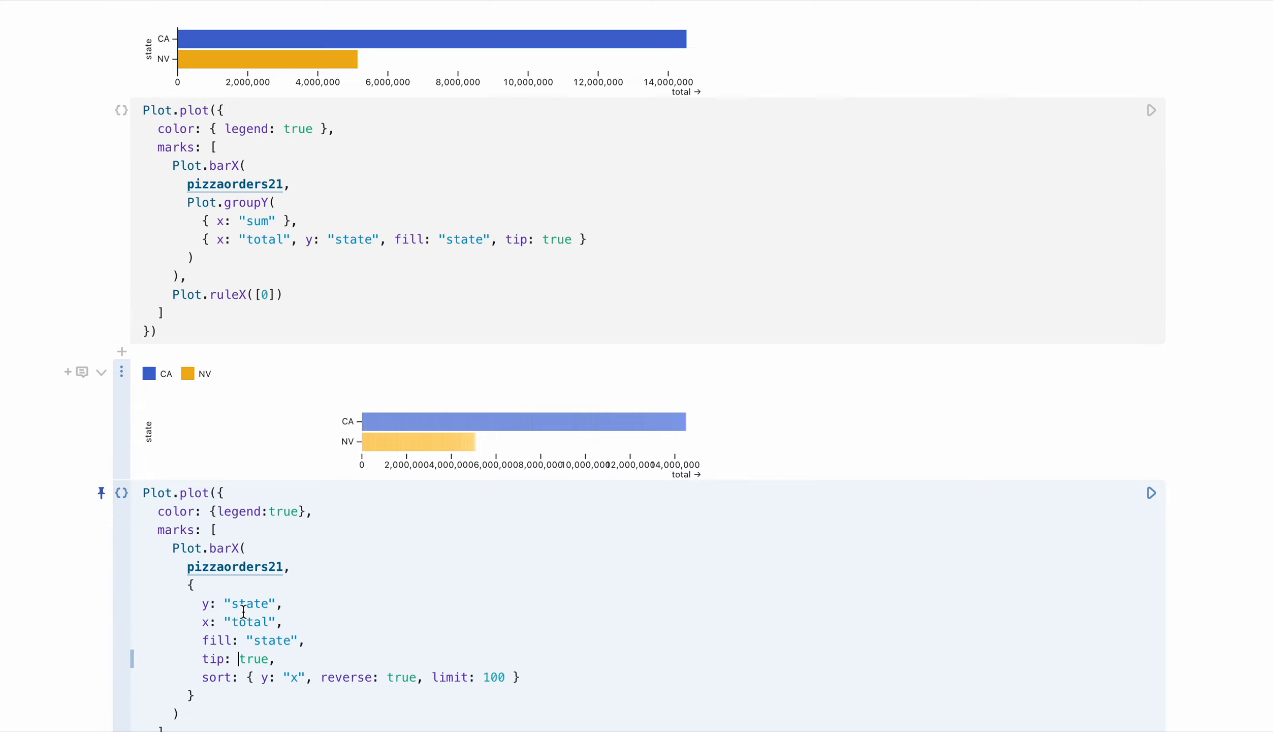
drag(209, 603, 258, 672)
drag(204, 221, 416, 238)
click(415, 239)
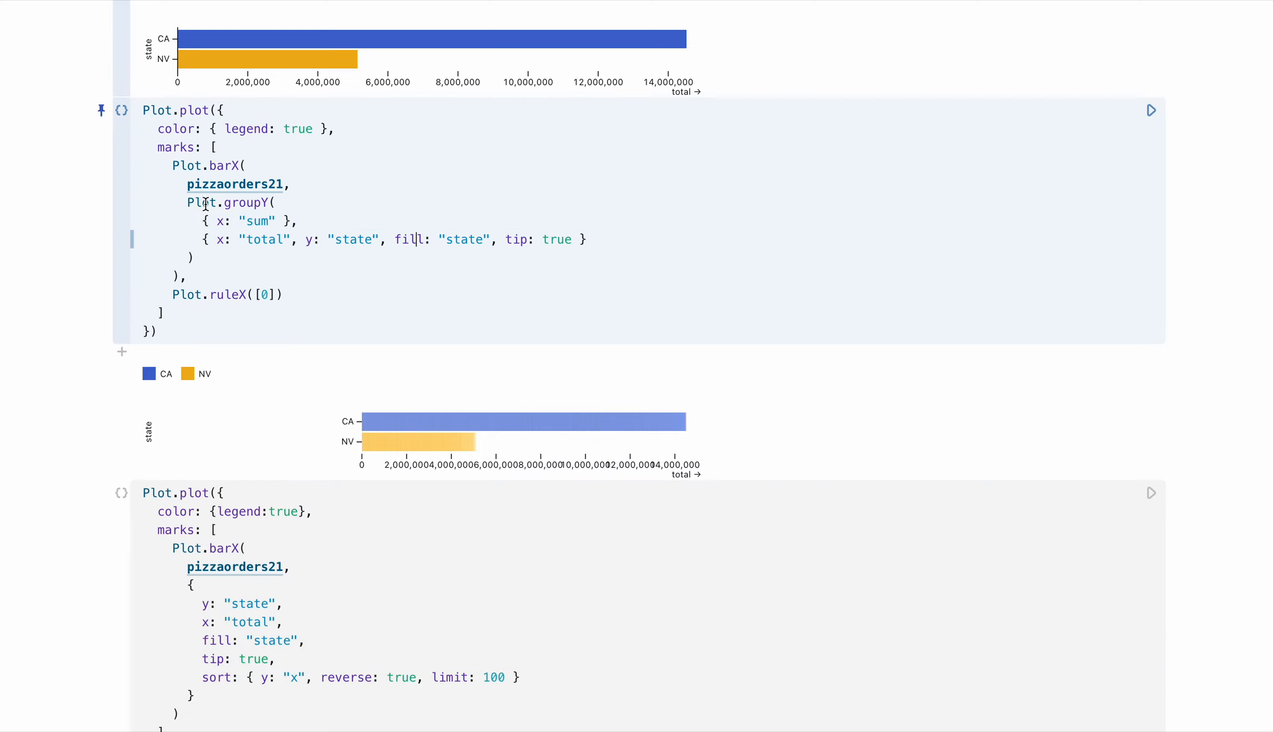
drag(187, 202, 275, 202)
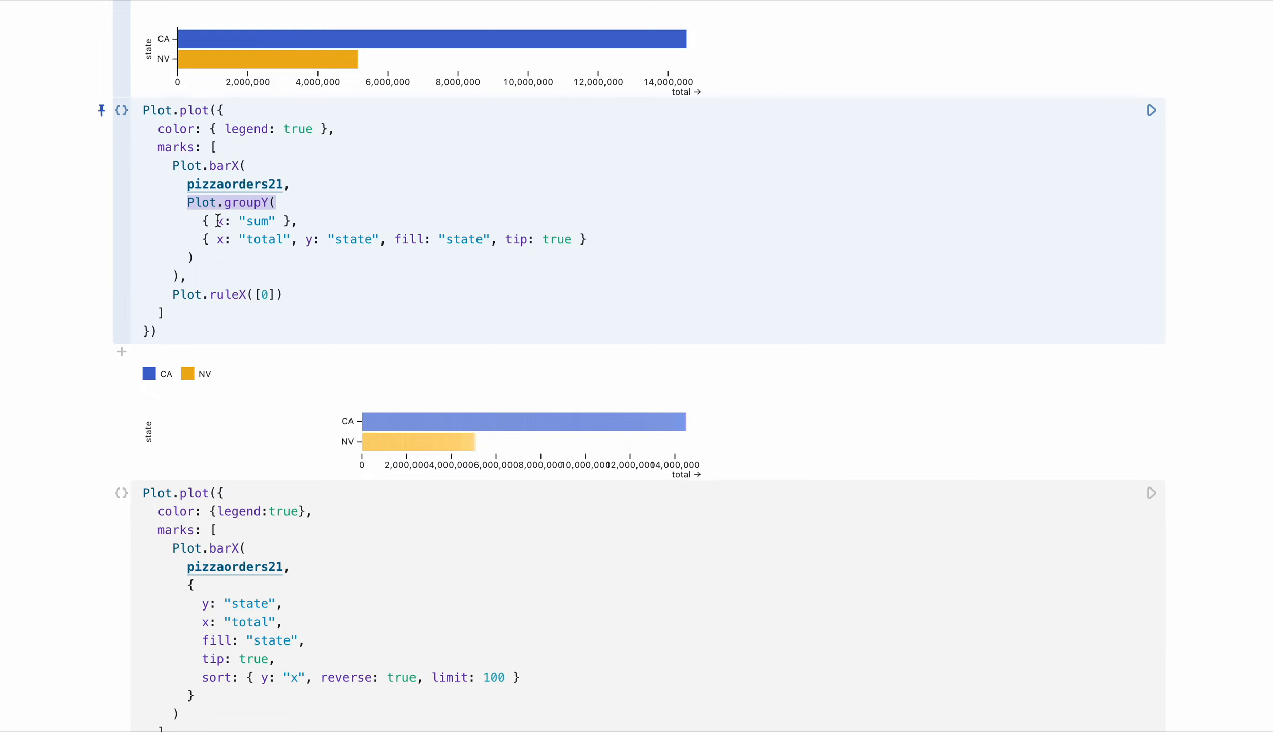
drag(205, 222, 300, 220)
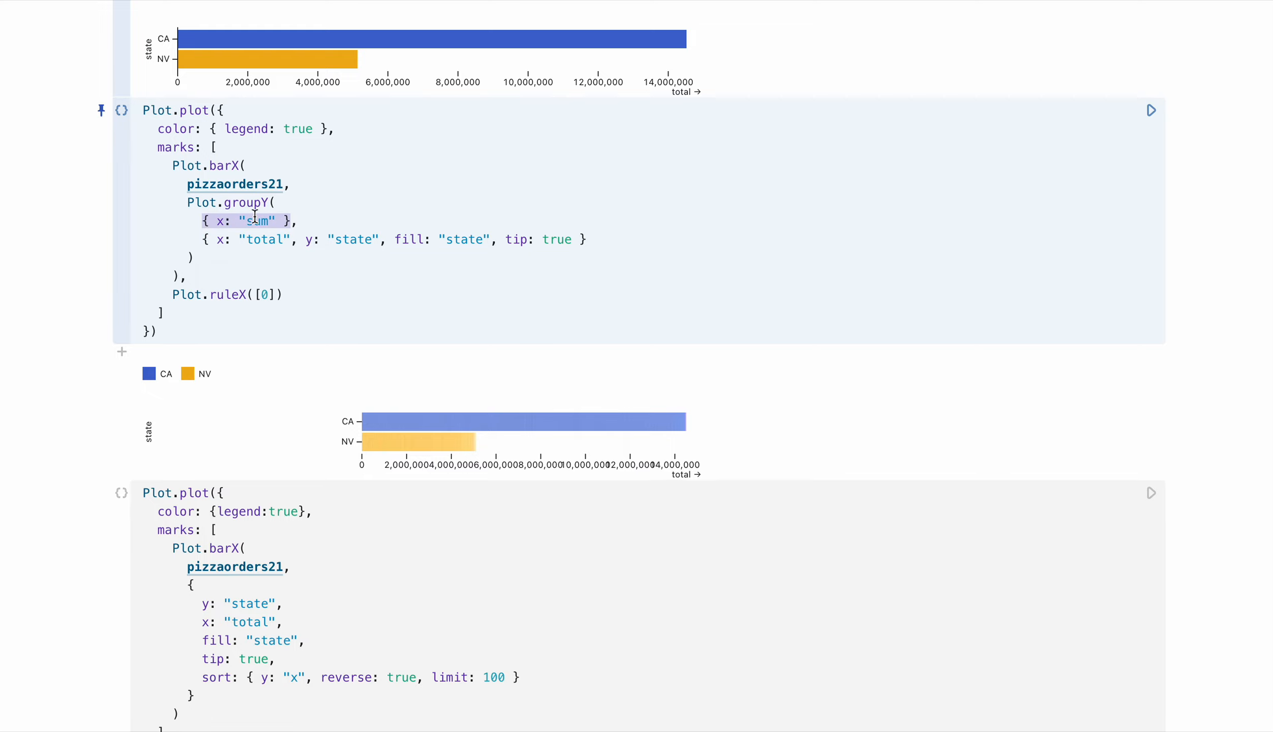
click(254, 203)
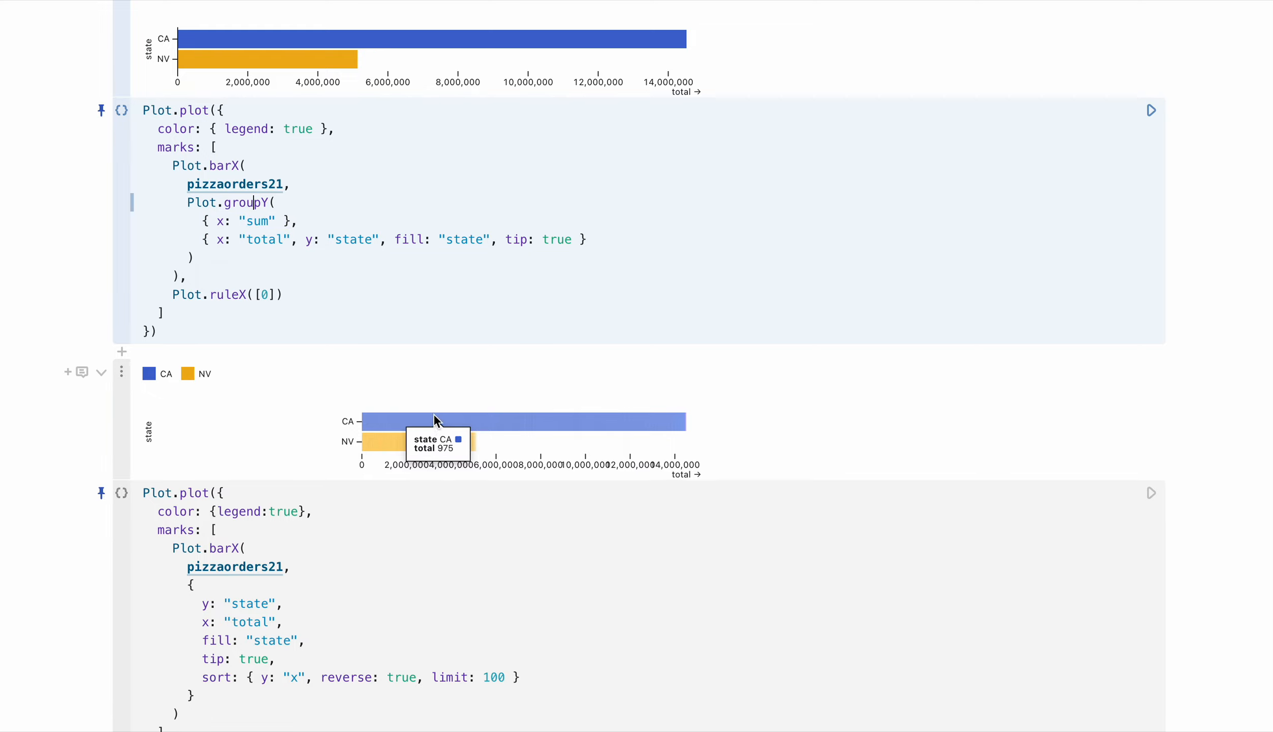
mouse_move(305, 53)
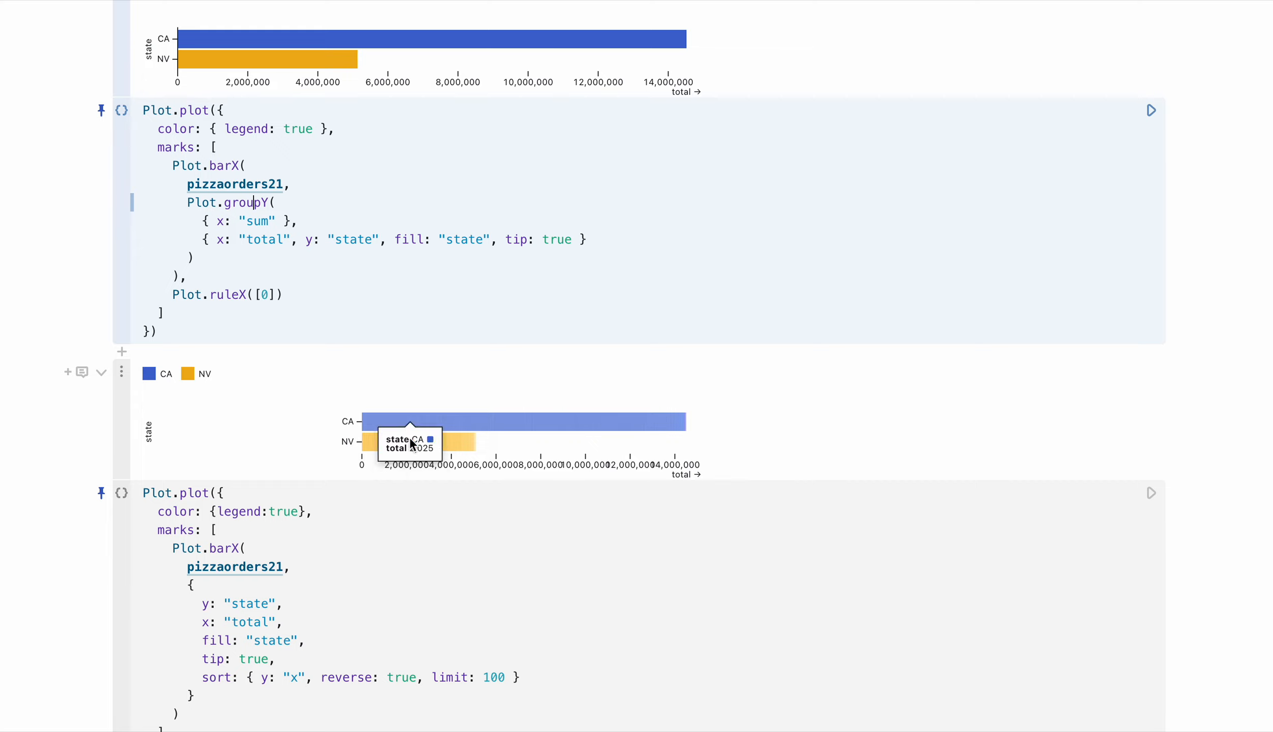
mouse_move(451, 418)
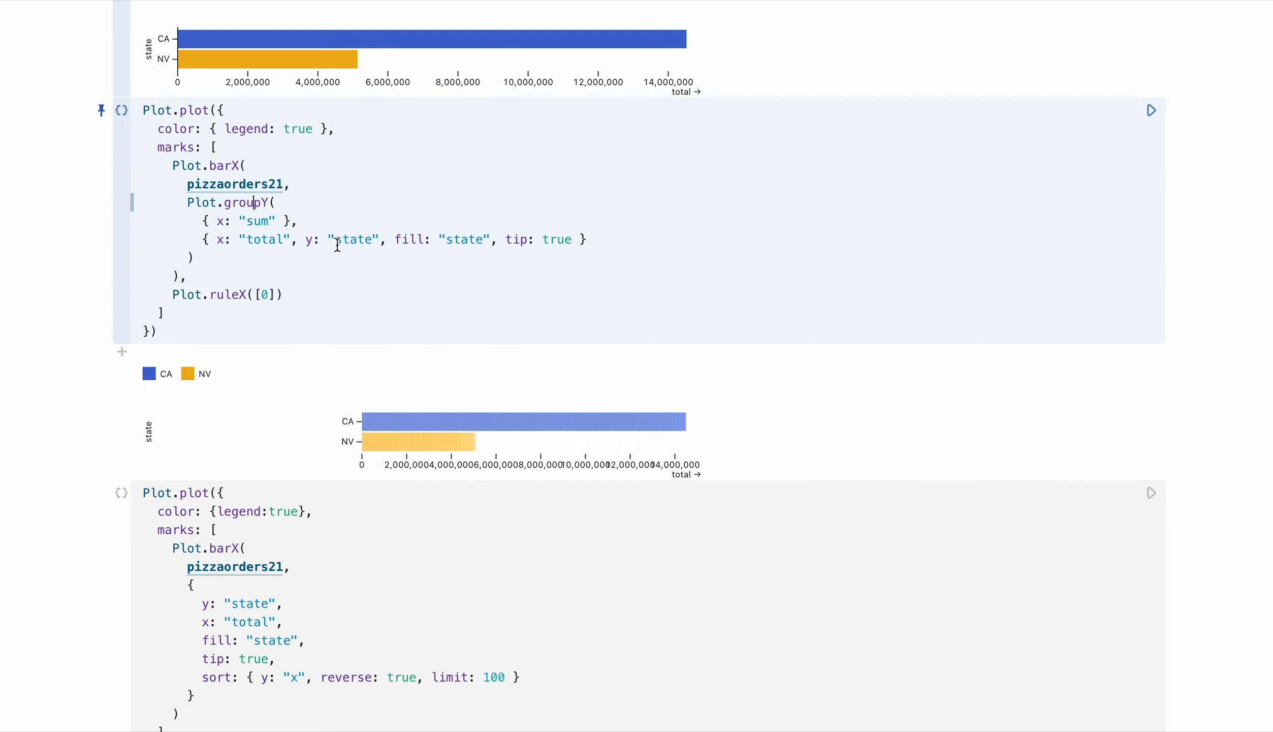
Examine the pizzaorders21 argument, the marks array and the Plot.groupY call in the converted cell's code
double_click(270, 184)
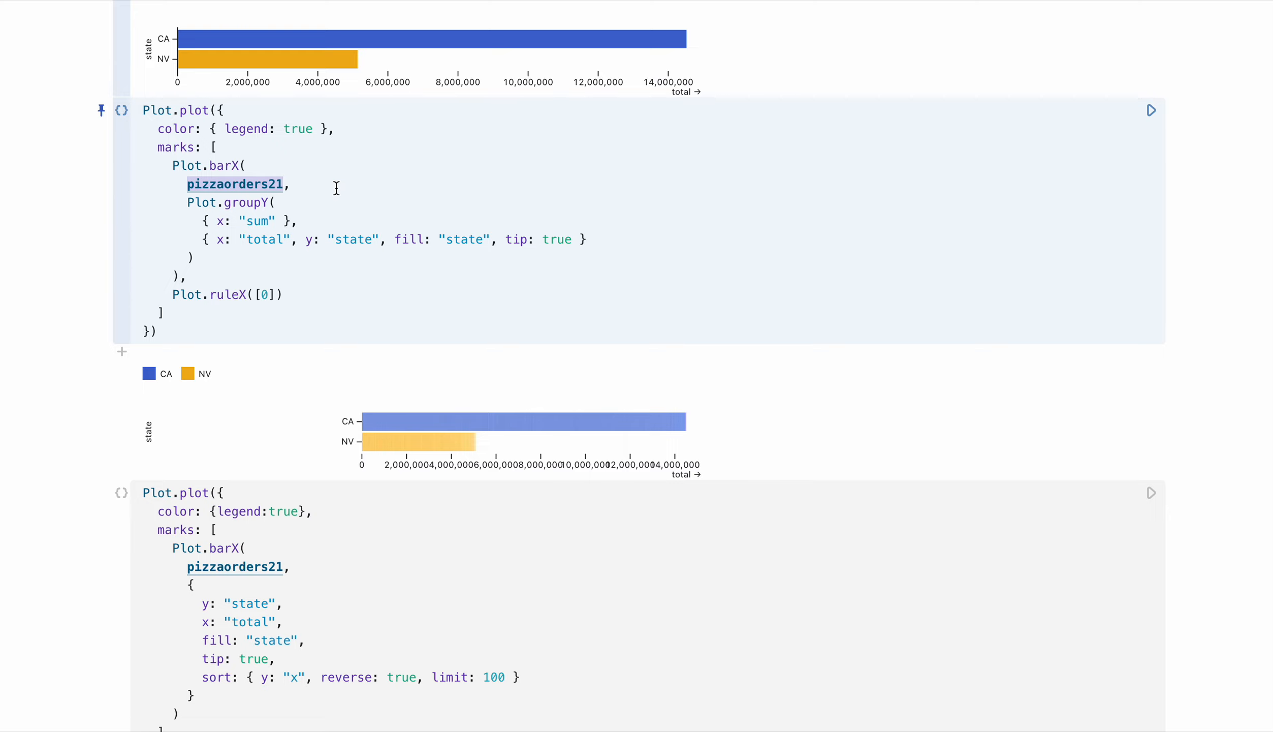
click(336, 189)
drag(270, 320, 192, 140)
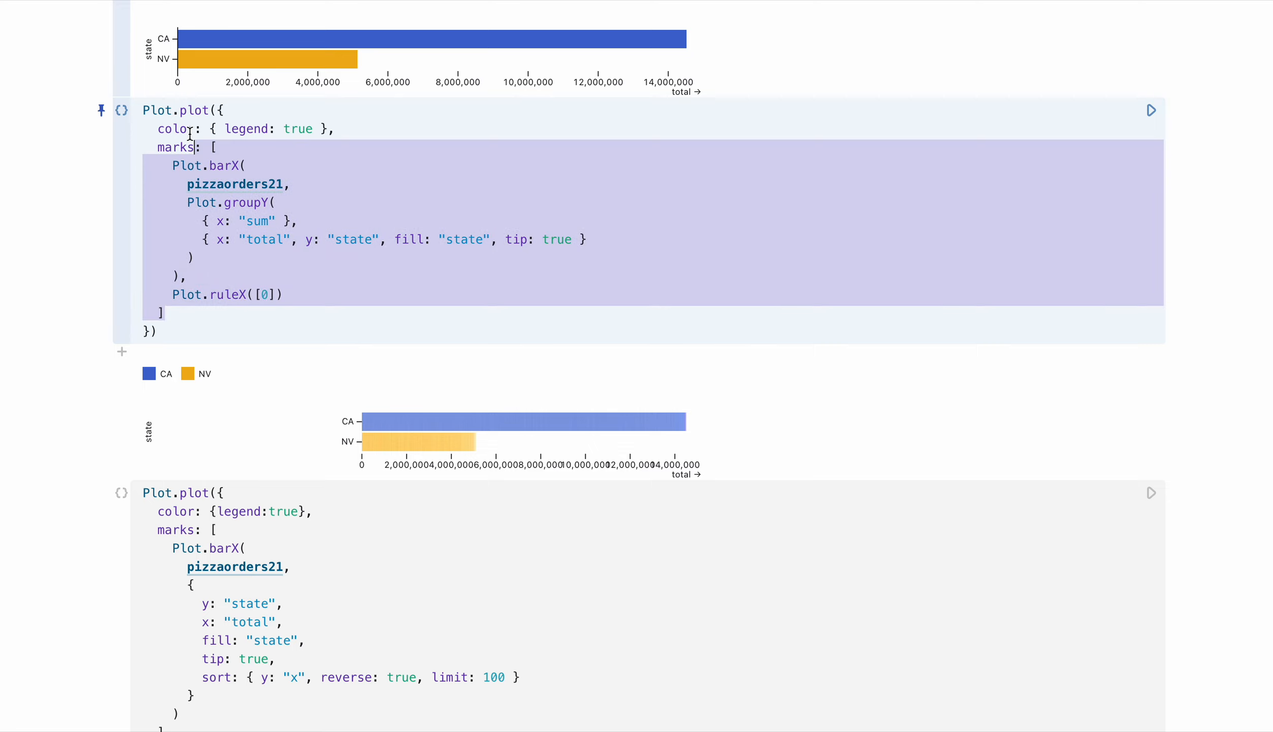
click(243, 139)
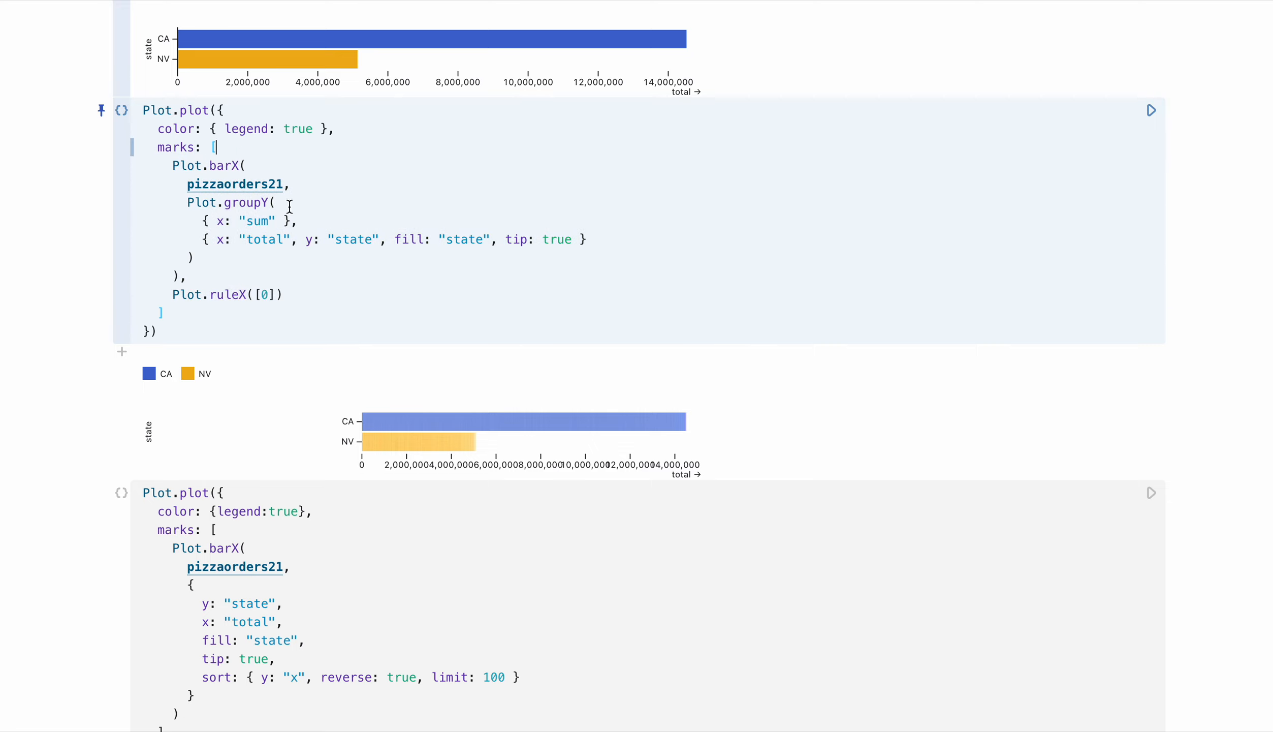
double_click(247, 202)
click(202, 202)
drag(188, 201, 301, 203)
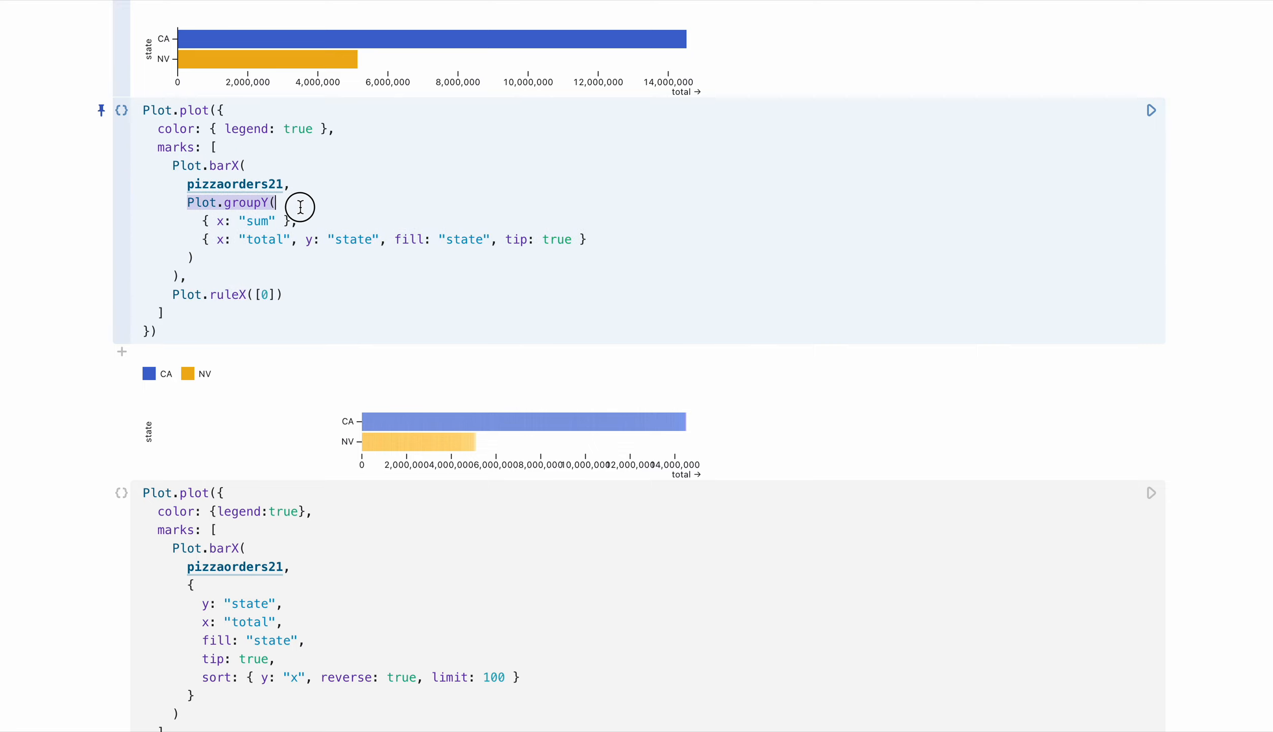